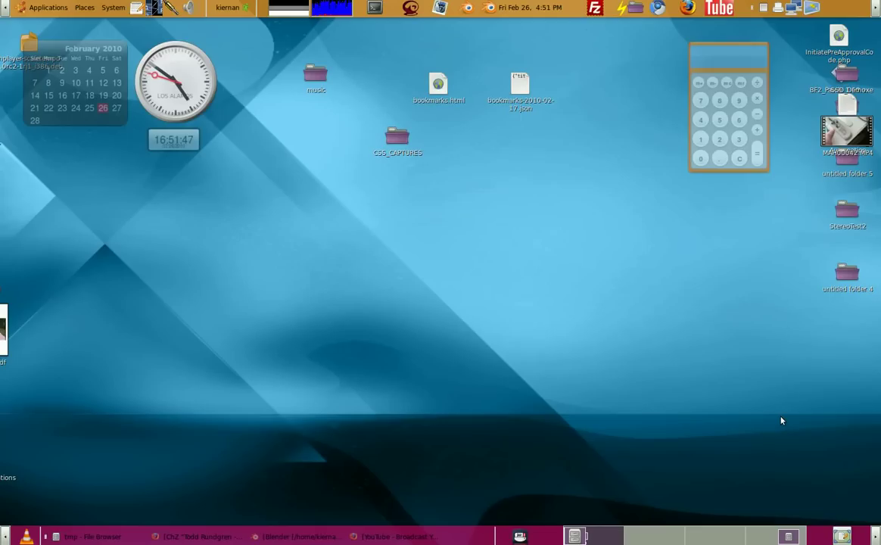
- Launch GNOME Terminal from the top-panel launcher
left_click(375, 8)
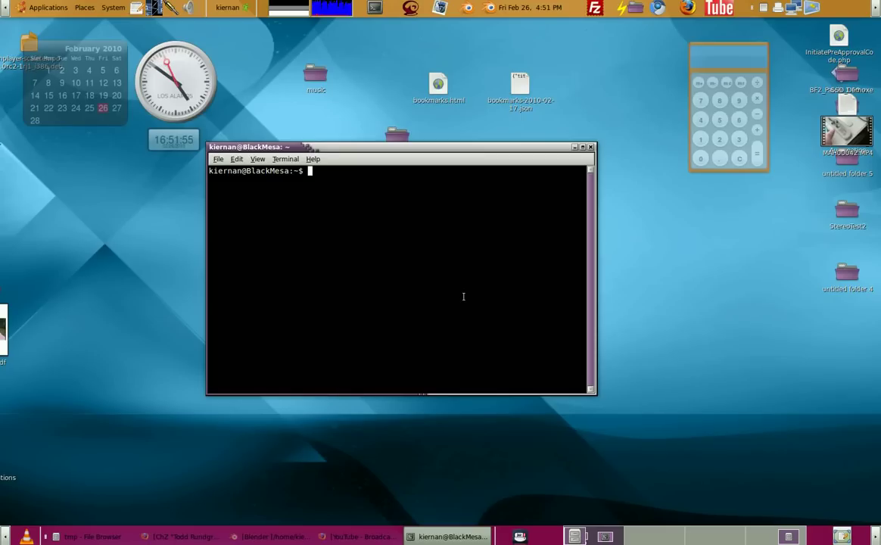
- Zoom the terminal text in four times, then run gksudo kino to start Kino as root
left_click(257, 161)
left_click(262, 195)
left_click(257, 160)
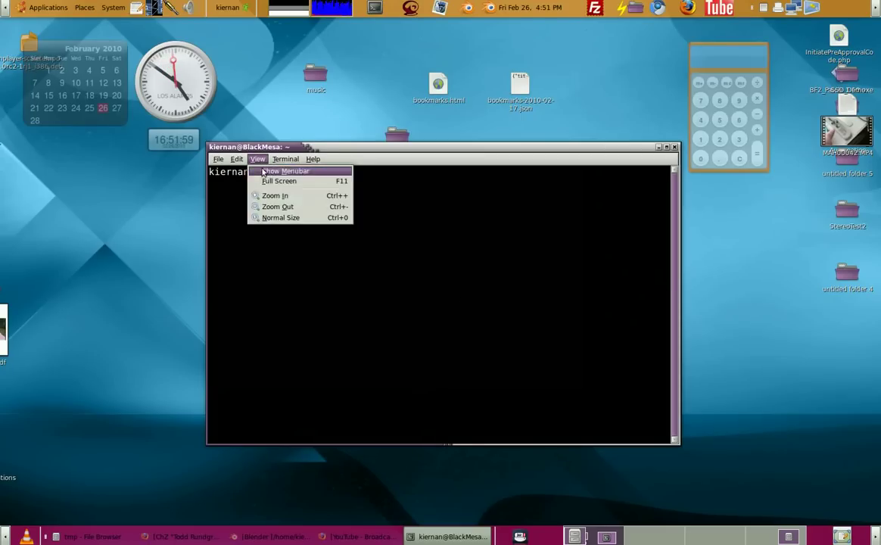
left_click(262, 196)
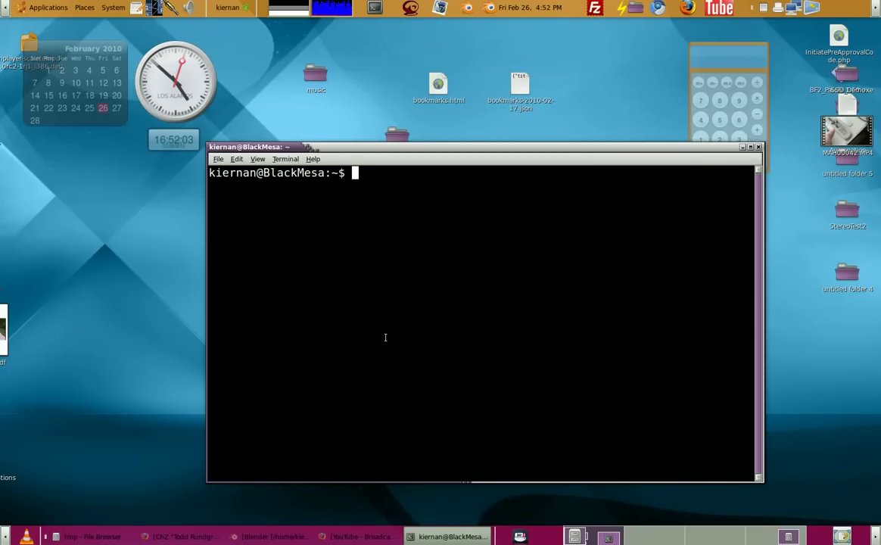
type("gksudo")
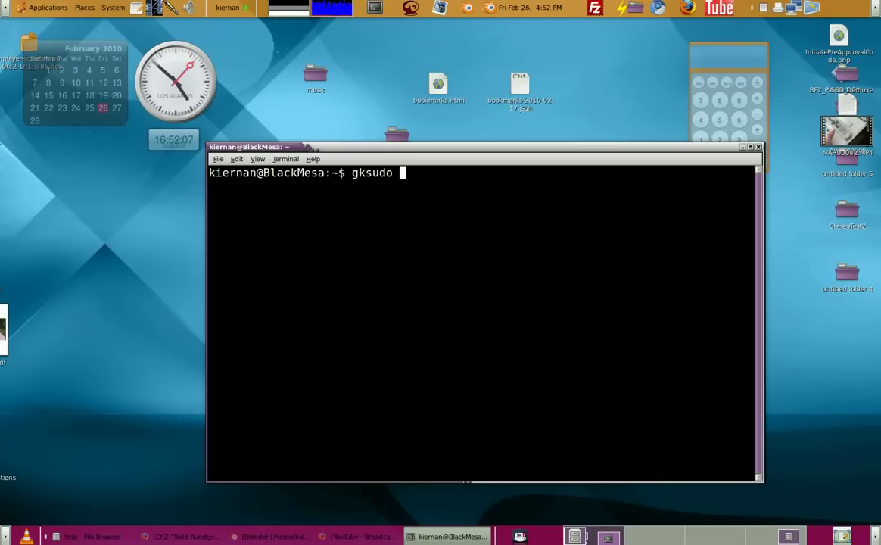
type(" kino")
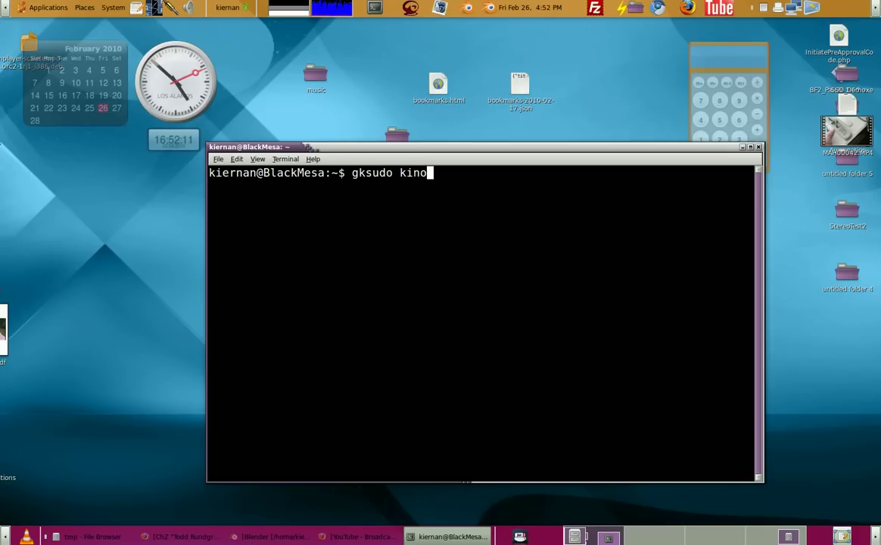
key("Return")
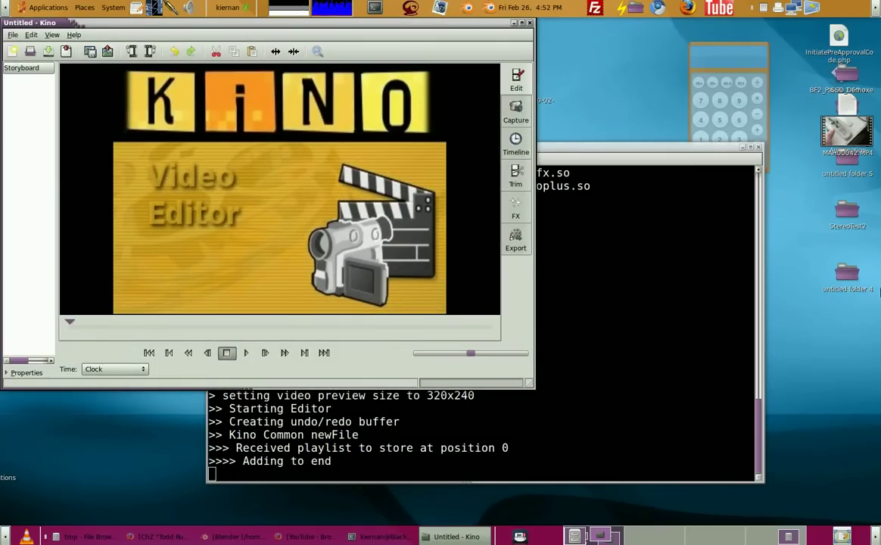
- Move Kino aside, close the old terminal, and open Kino's Capture page with the live camcorder feed
left_click_drag(468, 24, 631, 53)
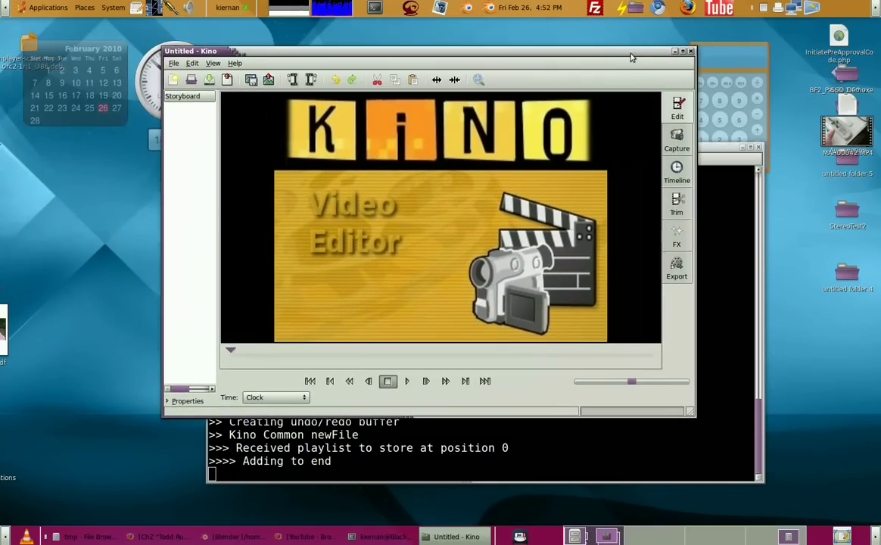
left_click(732, 153)
left_click(758, 148)
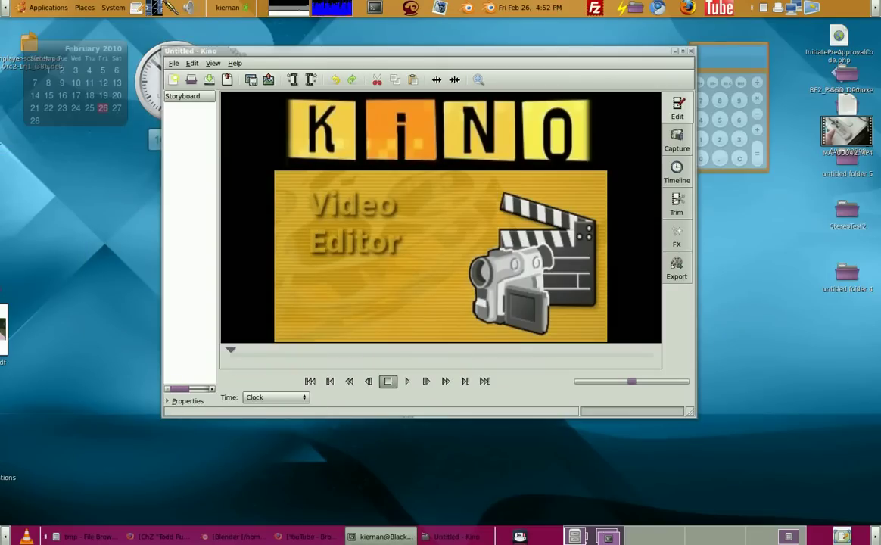
left_click(677, 141)
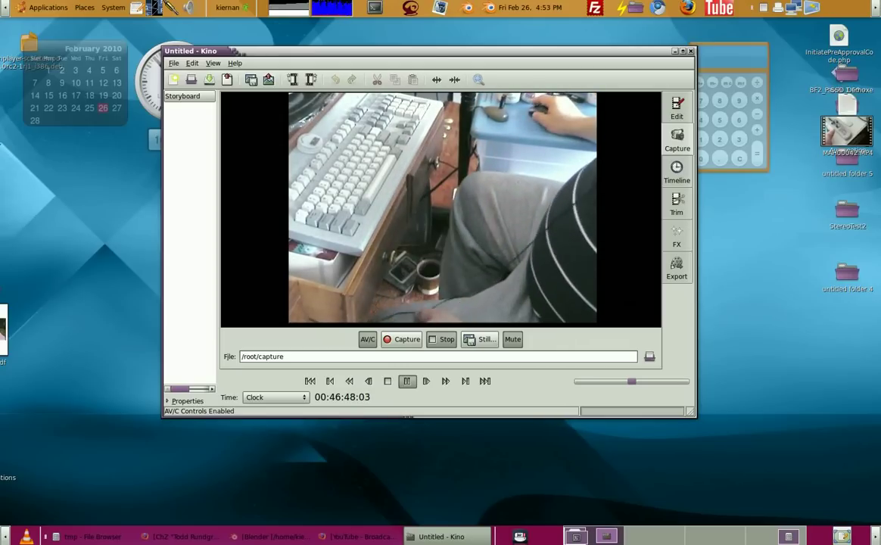
- Enlarge the Kino window, stop the camcorder, toggle AV/C control off and on, then resume playback
left_click_drag(688, 409, 792, 486)
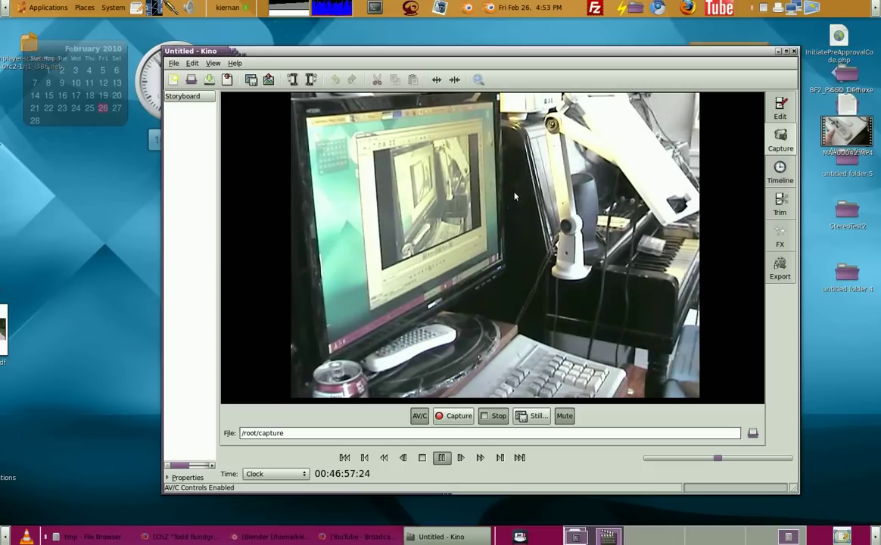
left_click(422, 460)
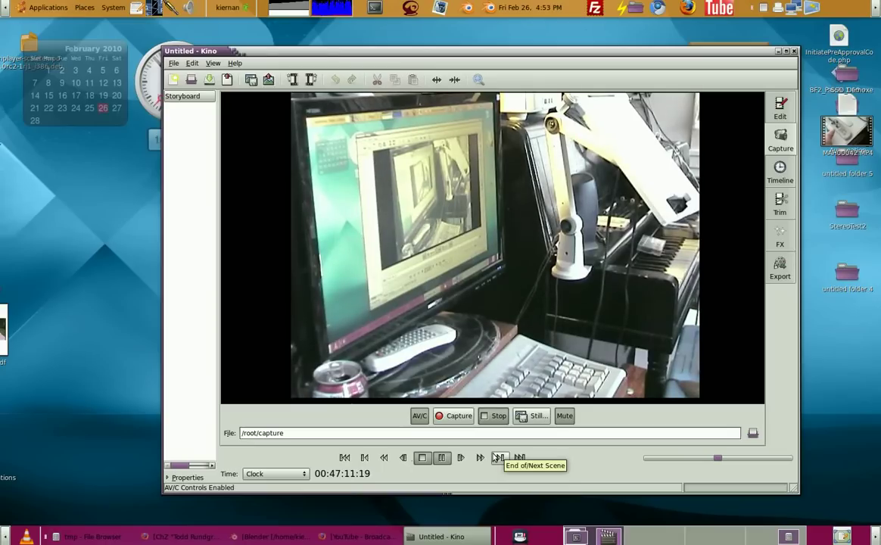
left_click(419, 415)
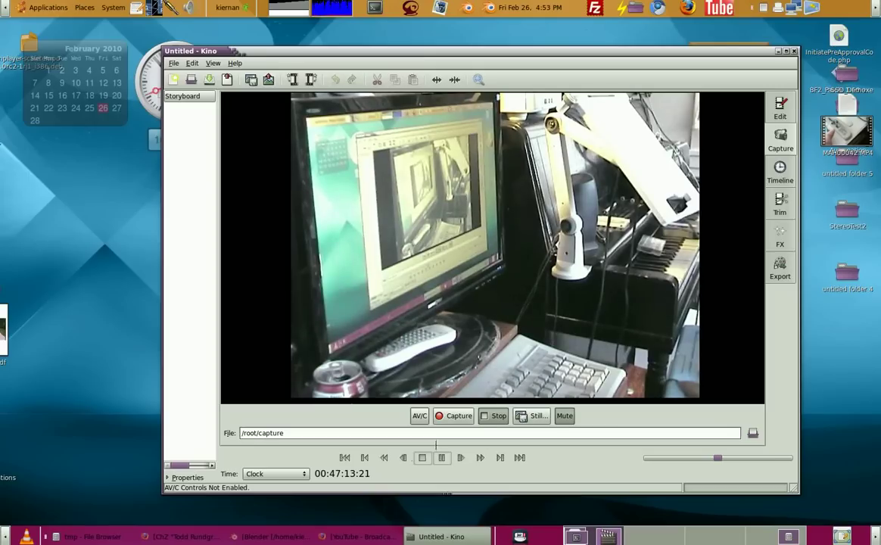
left_click(421, 415)
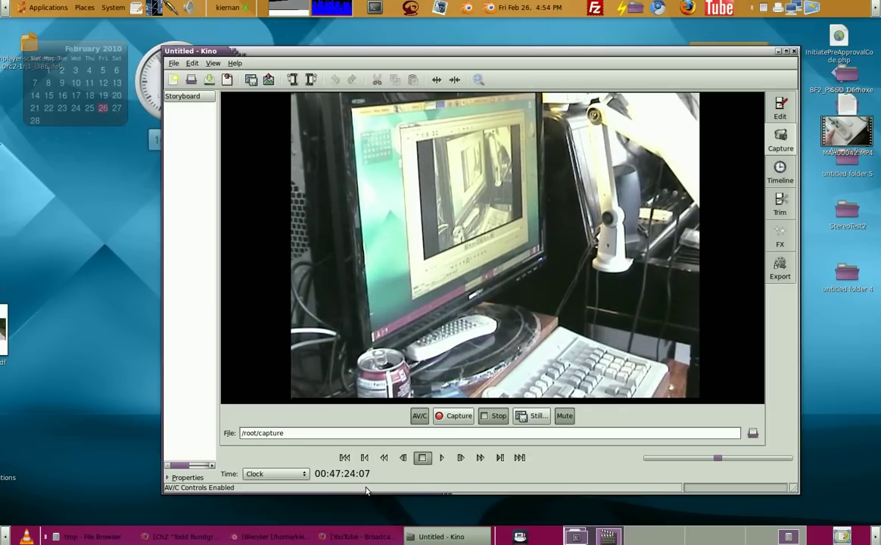
key("space")
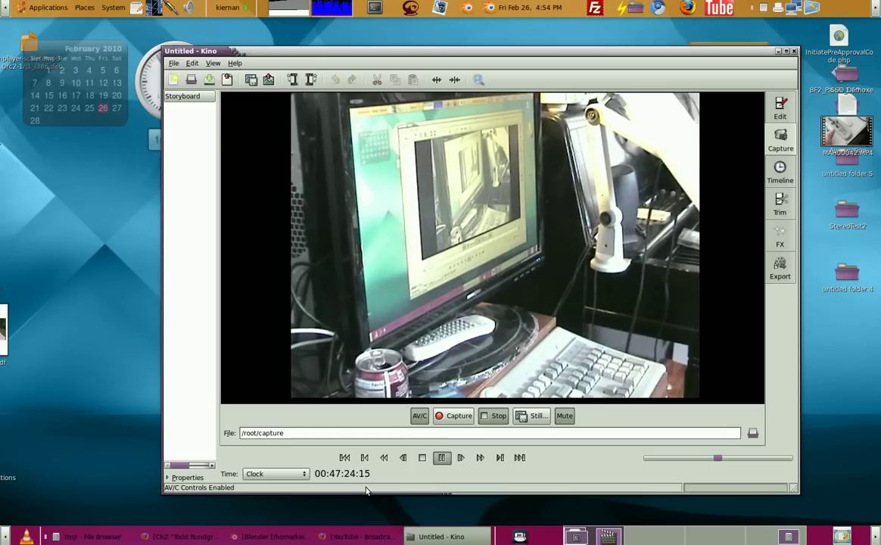
- Replace the /root/capture file path with mycap.dv in the user's home folder
left_click(453, 419)
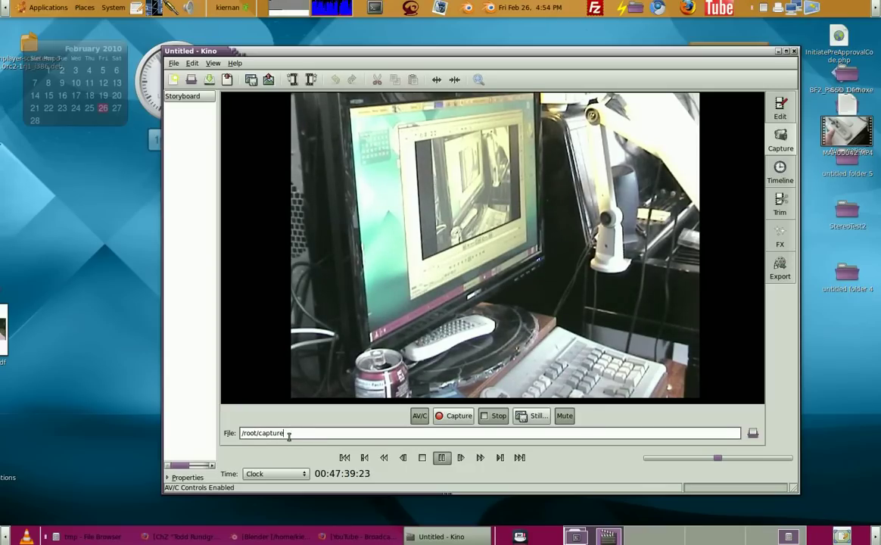
key("ctrl+a")
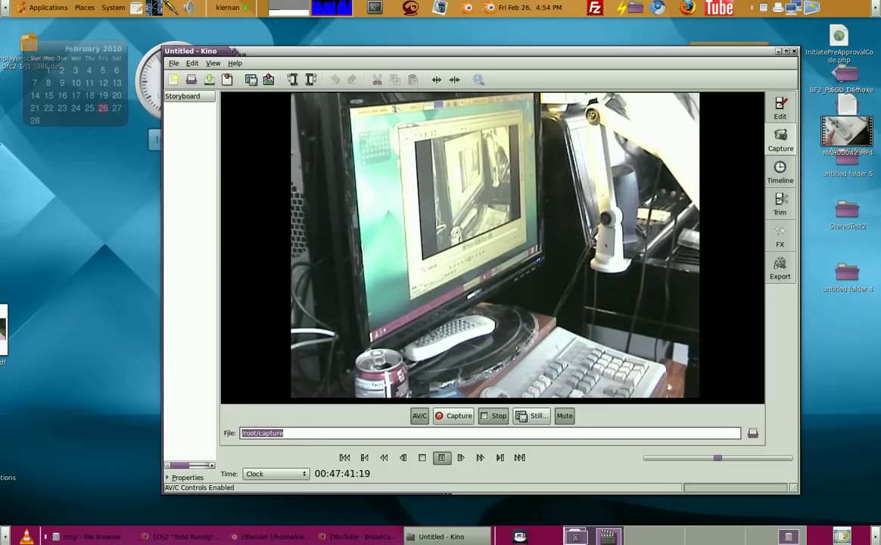
key("BackSpace")
type("/us")
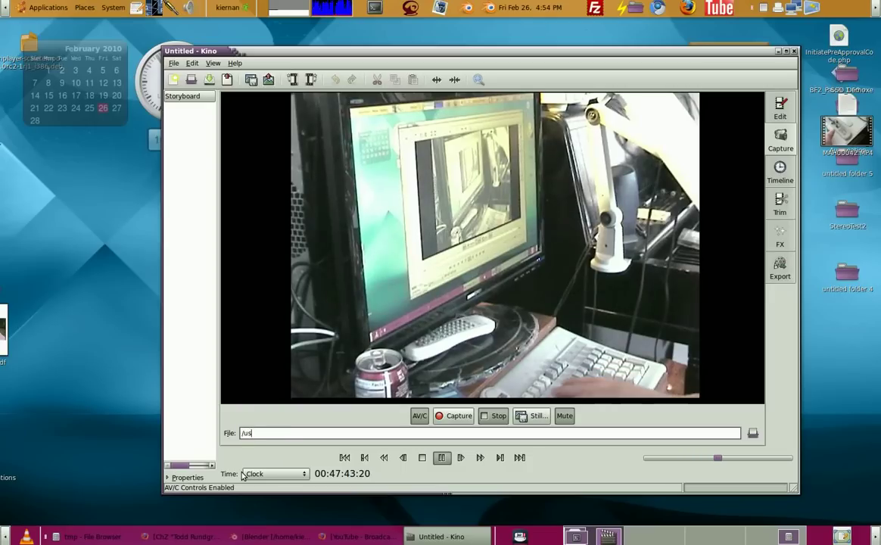
key("BackSpace")
key("BackSpace")
type("roo")
key("BackSpace")
key("BackSpace")
key("BackSpace")
type("h")
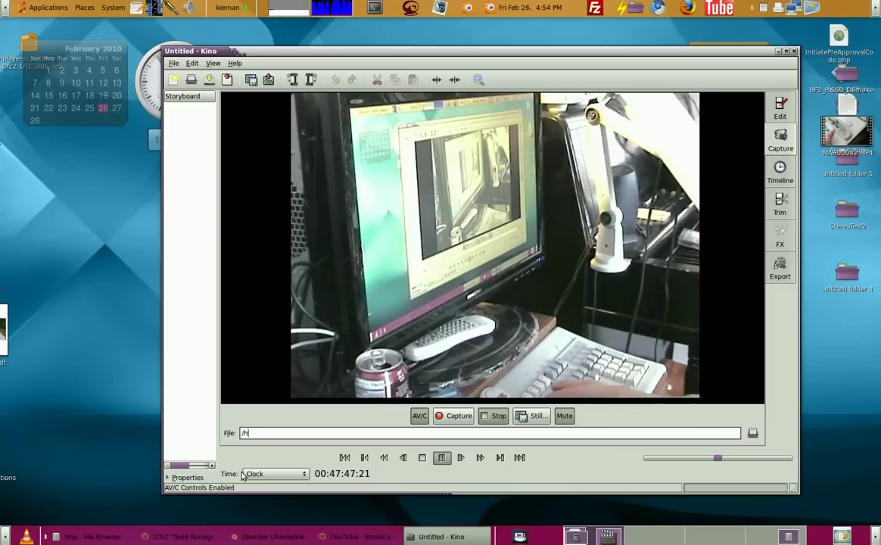
type("ome/kiern")
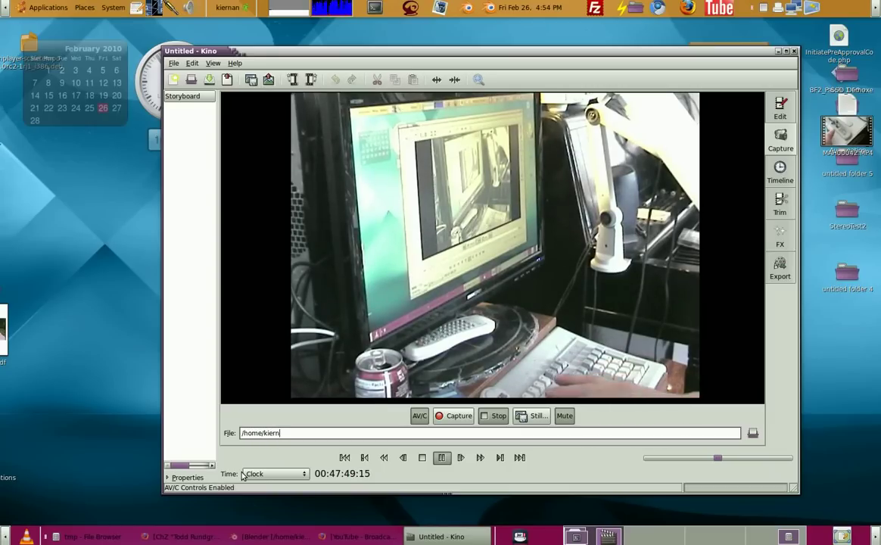
type("an")
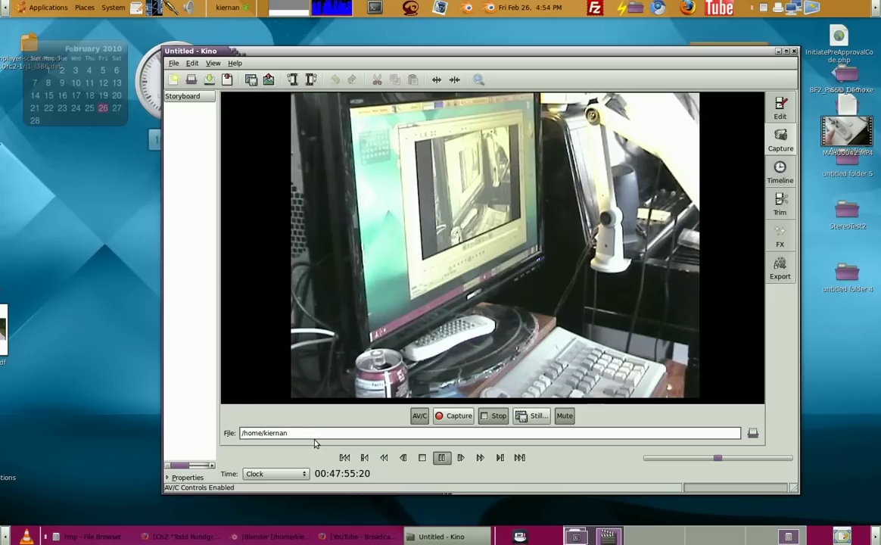
type("/")
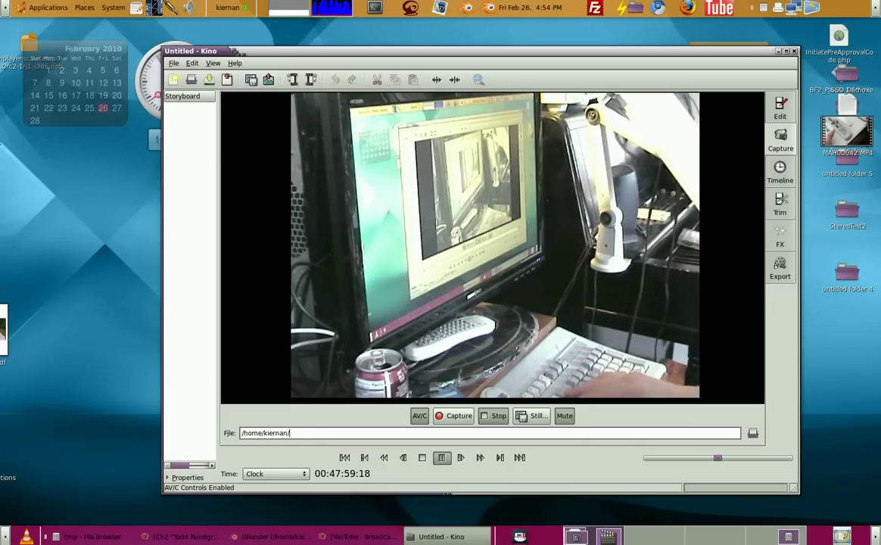
type("myca")
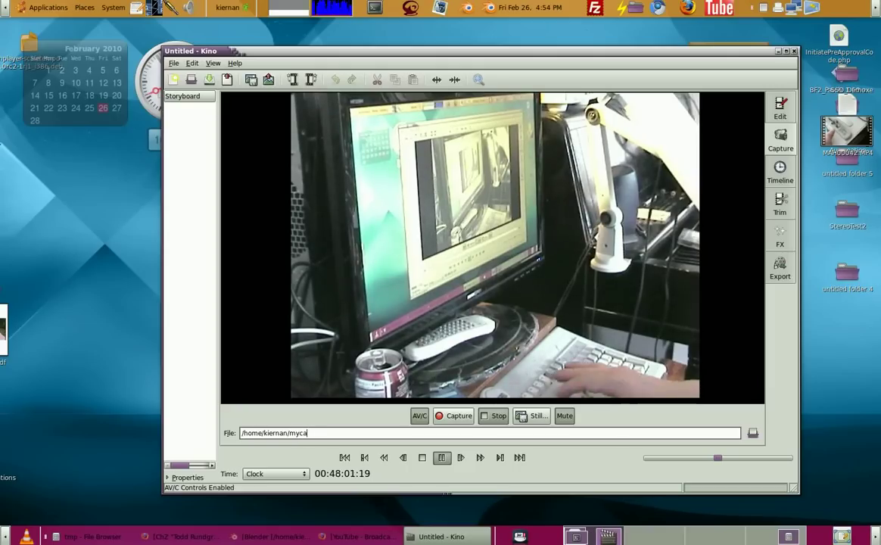
type("p.dv")
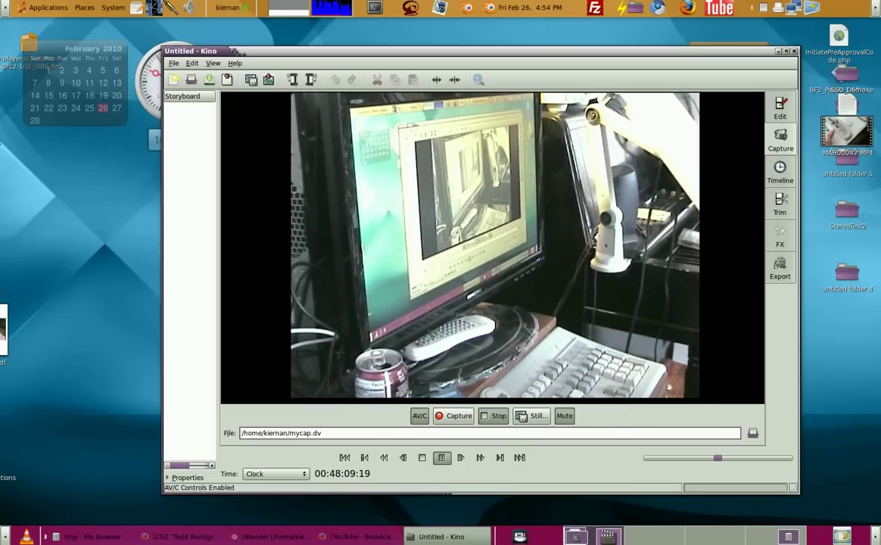
- Record a few seconds of camcorder video to mycap.dv, then stop to add the clip to the storyboard
left_click(461, 417)
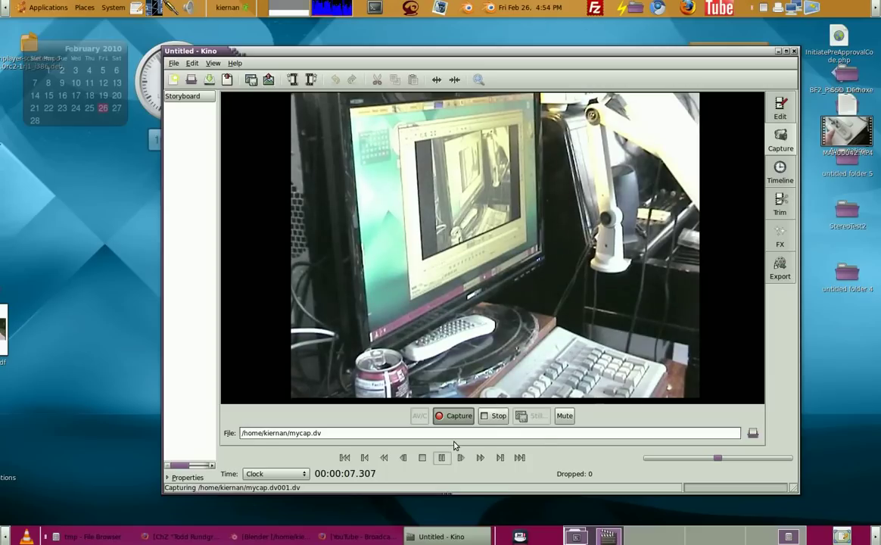
left_click(498, 417)
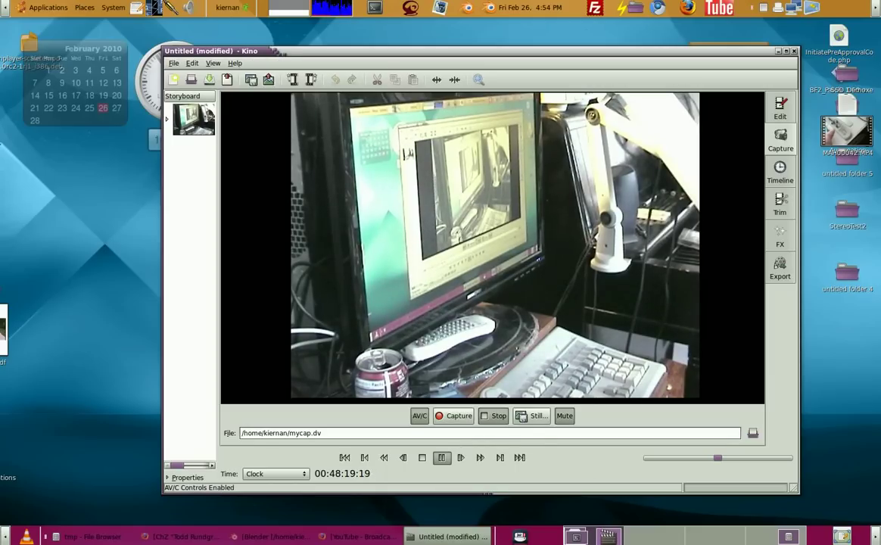
- Move Kino aside, open the CSS_CAPTURES folder and select css_cap0159.png
left_click_drag(391, 60, 703, 92)
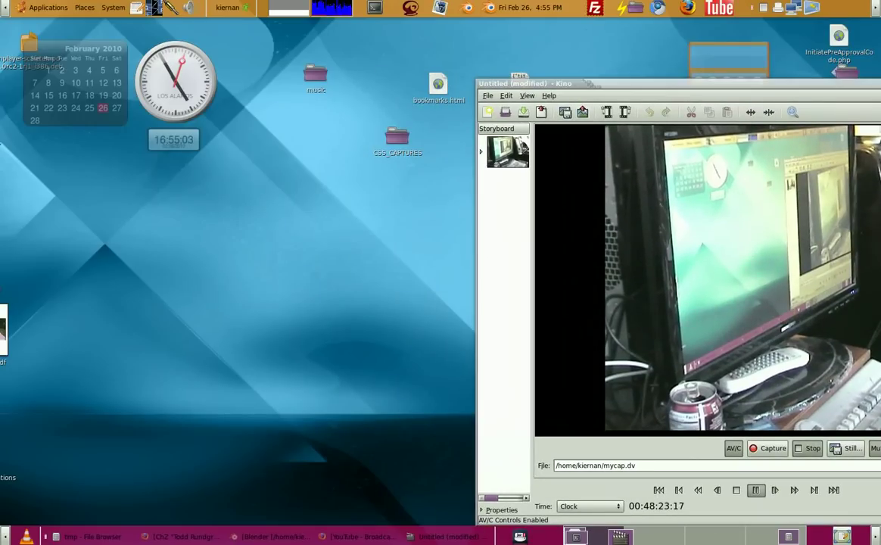
double_click(397, 137)
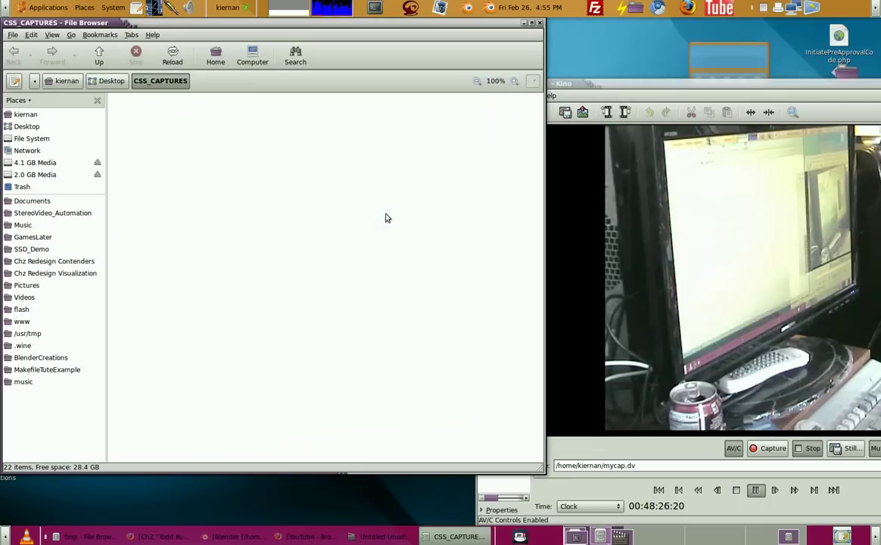
left_click(325, 286)
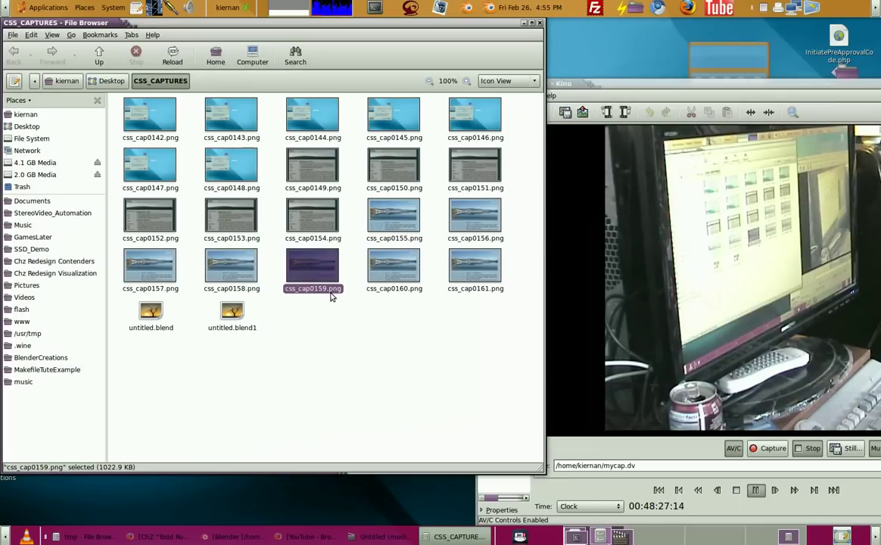
- In the home folder, sort files newest-first by Date Modified and select mycap.dv001.dv
left_click(60, 81)
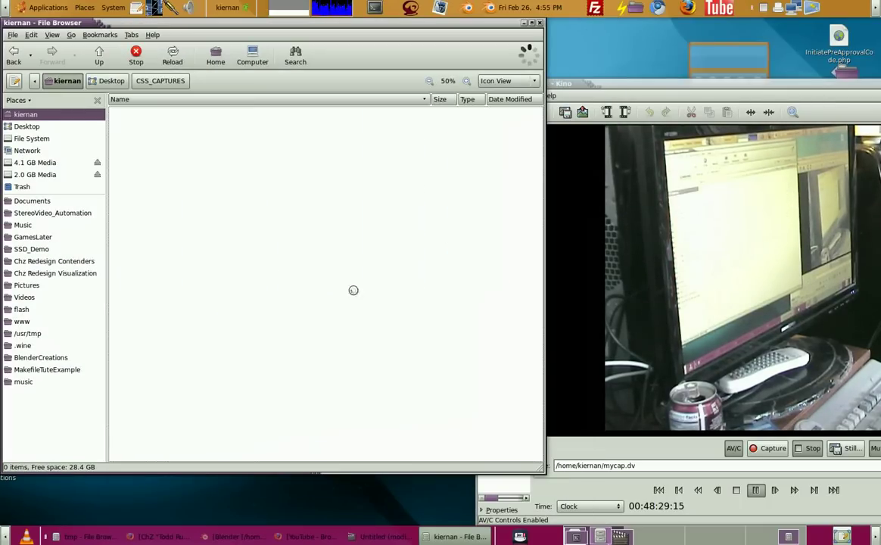
scroll(384, 246, "down", 10)
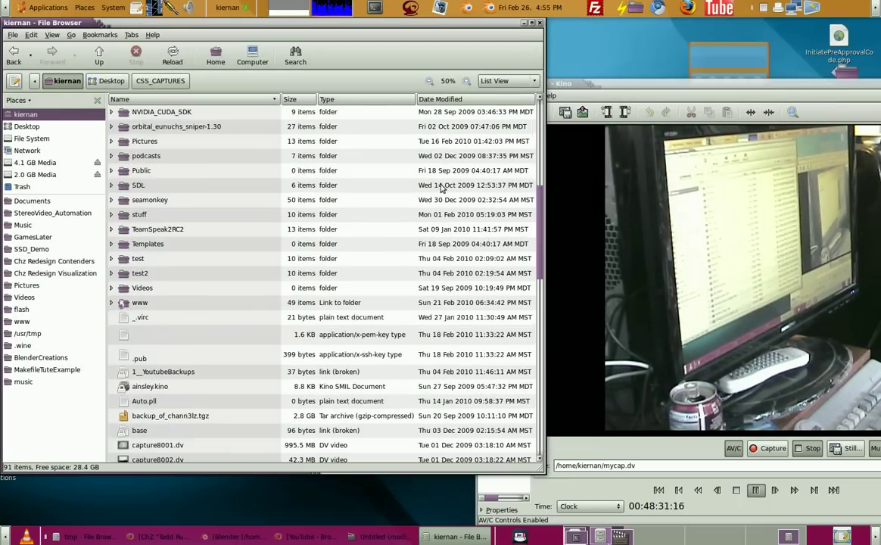
left_click(465, 101)
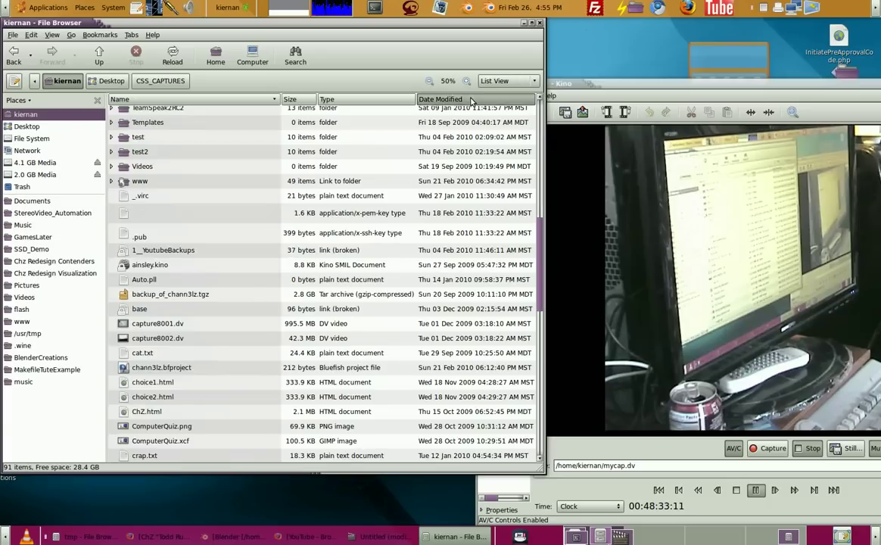
left_click(465, 100)
left_click(465, 101)
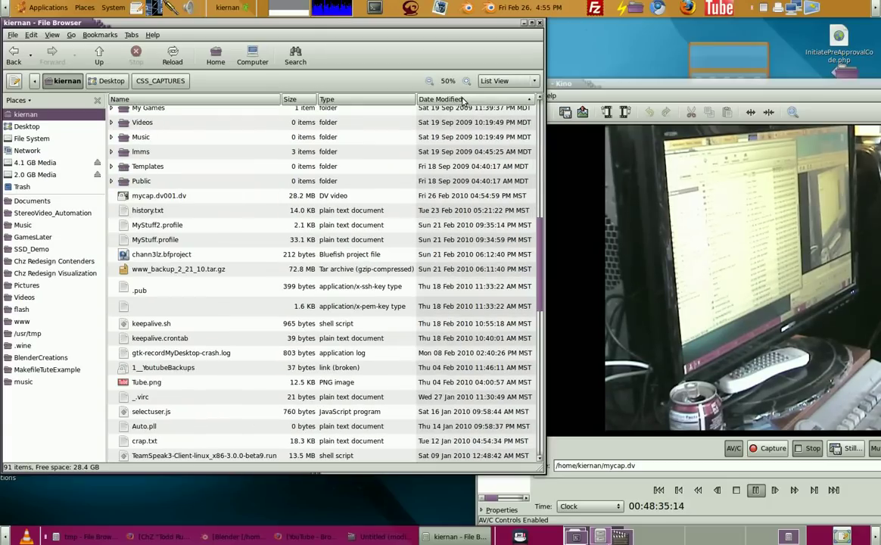
left_click(187, 197)
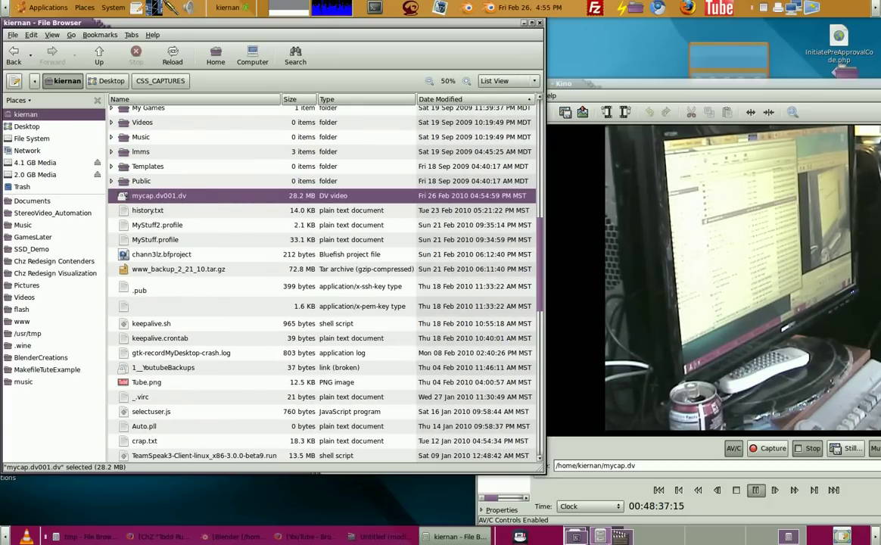
left_click_drag(715, 80, 344, 57)
- Quit Kino, cancelling once, then discard the untitled project's unsaved changes
left_click(185, 73)
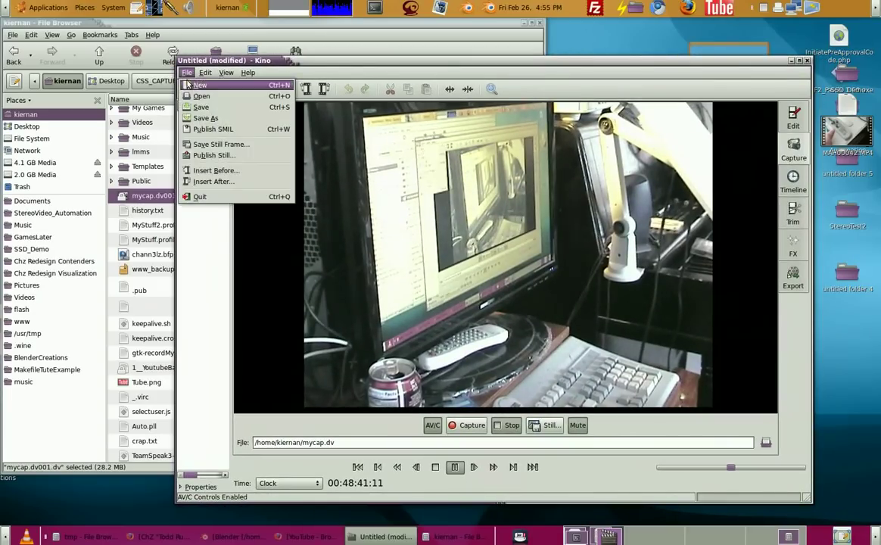
left_click(201, 197)
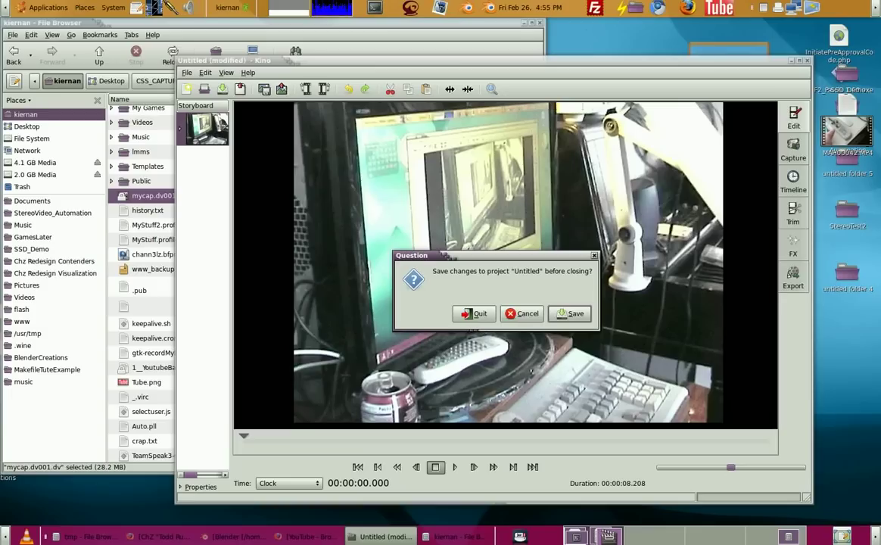
left_click(513, 309)
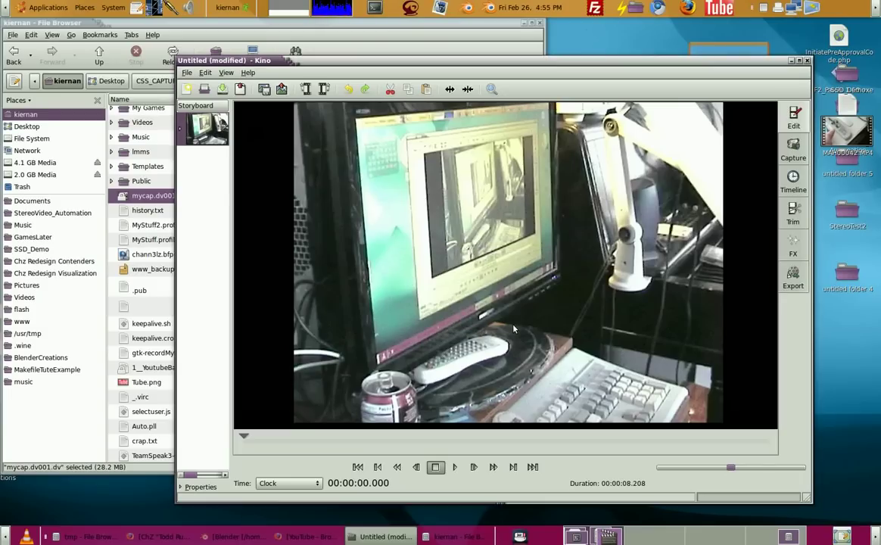
left_click(187, 73)
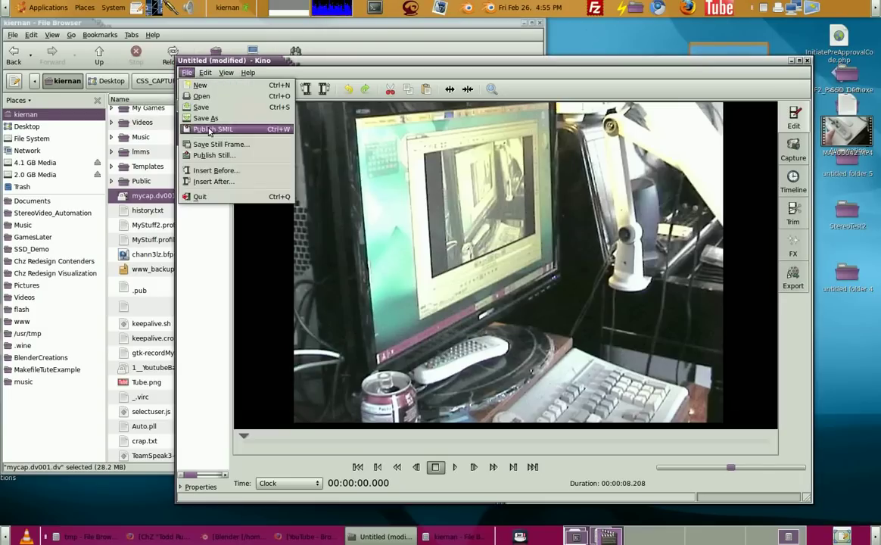
left_click(199, 193)
left_click(478, 314)
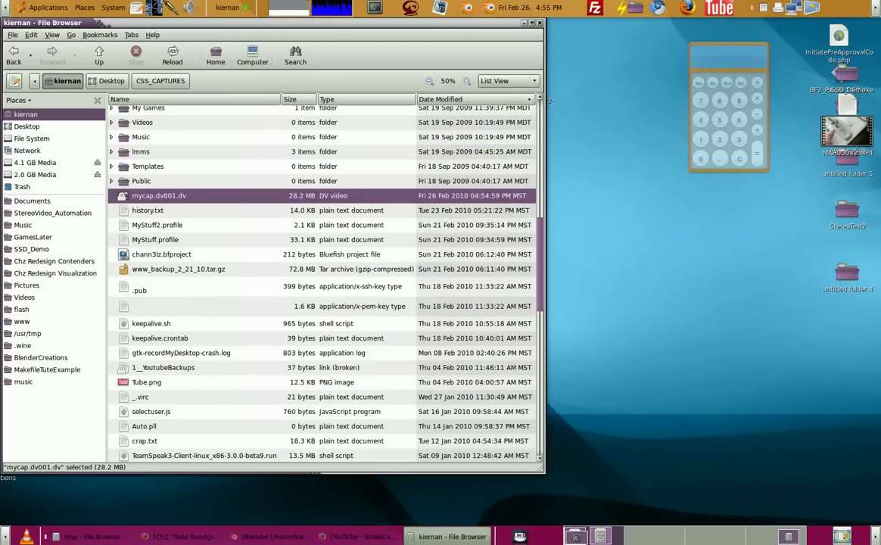
left_click_drag(407, 26, 675, 38)
right_click(435, 209)
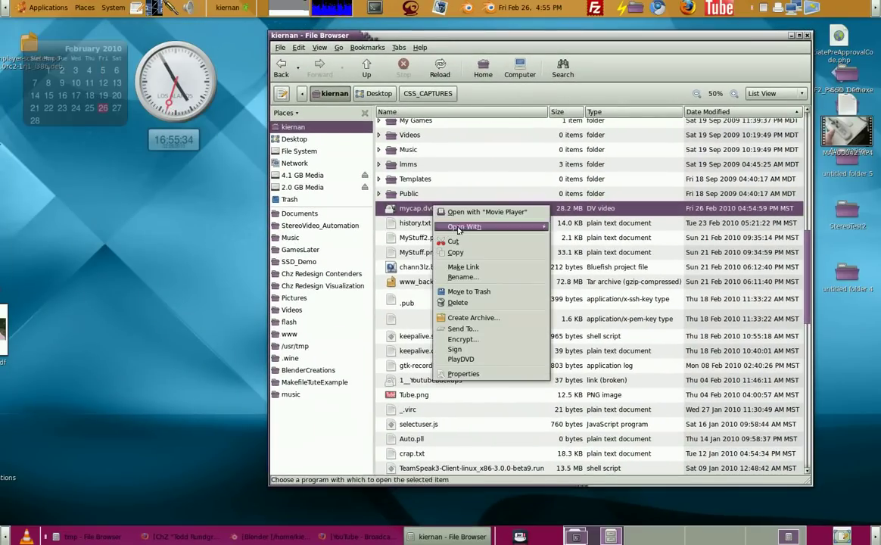
left_click(459, 374)
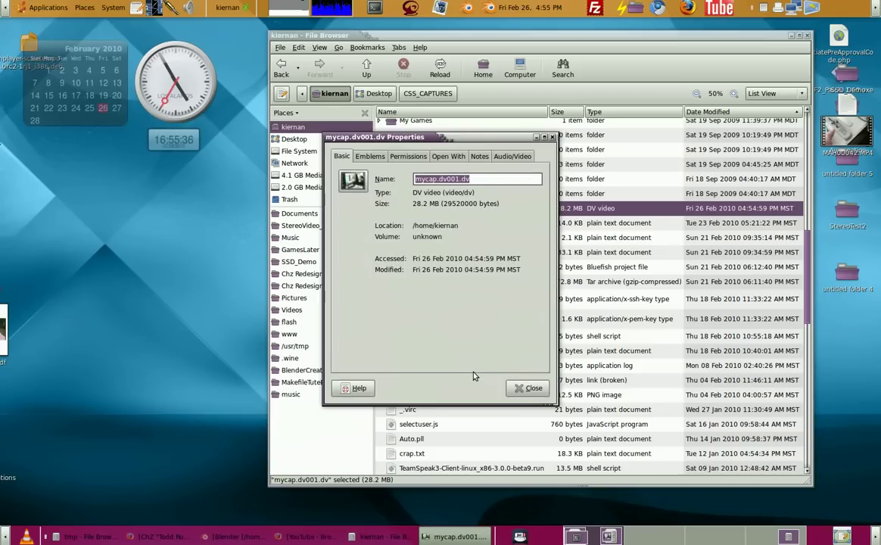
left_click(401, 156)
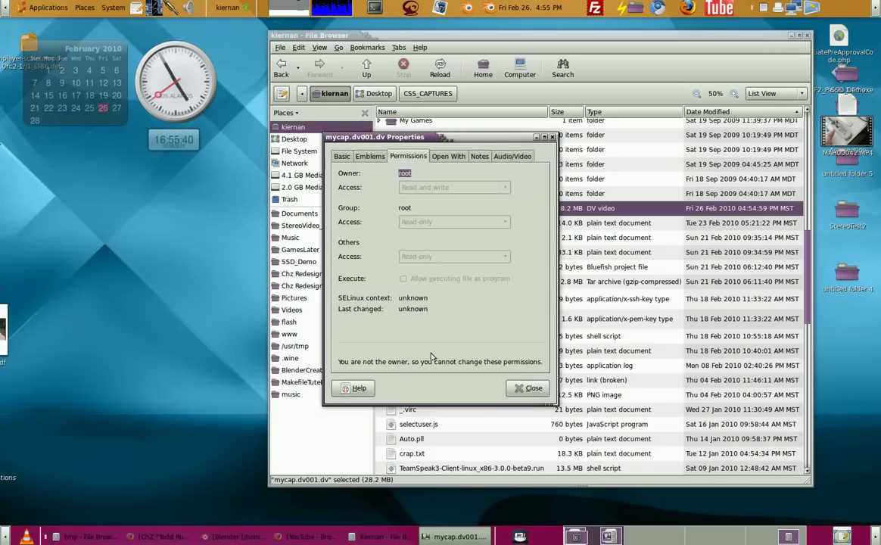
left_click(537, 390)
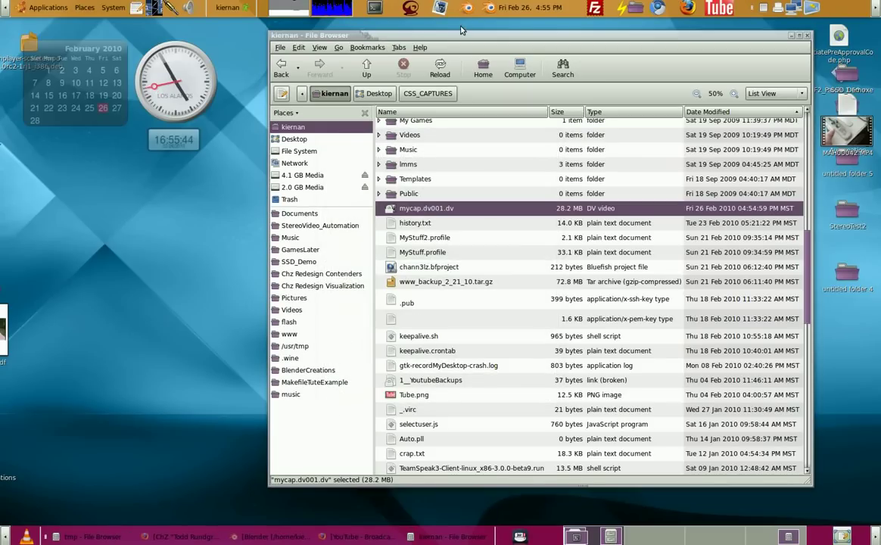
- Open a new terminal window, reposition it, and adjust its text size larger
left_click(374, 8)
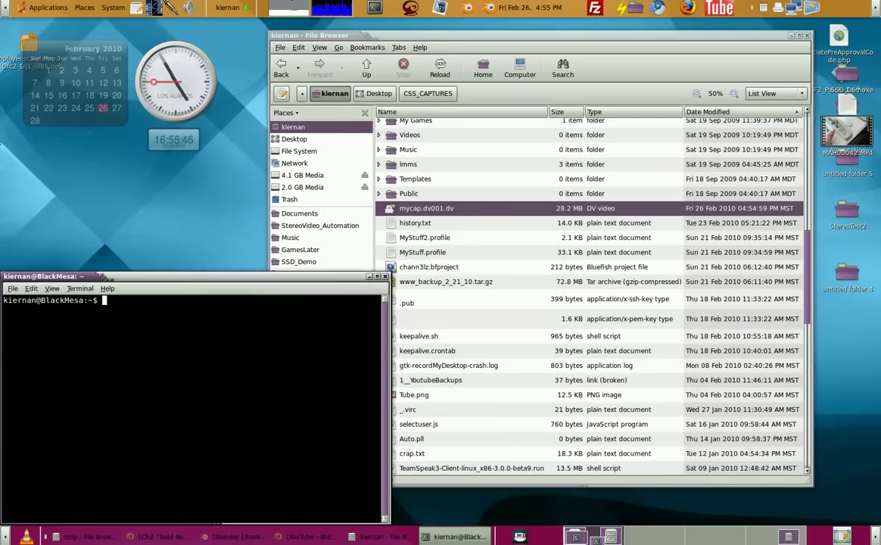
left_click_drag(286, 280, 419, 200)
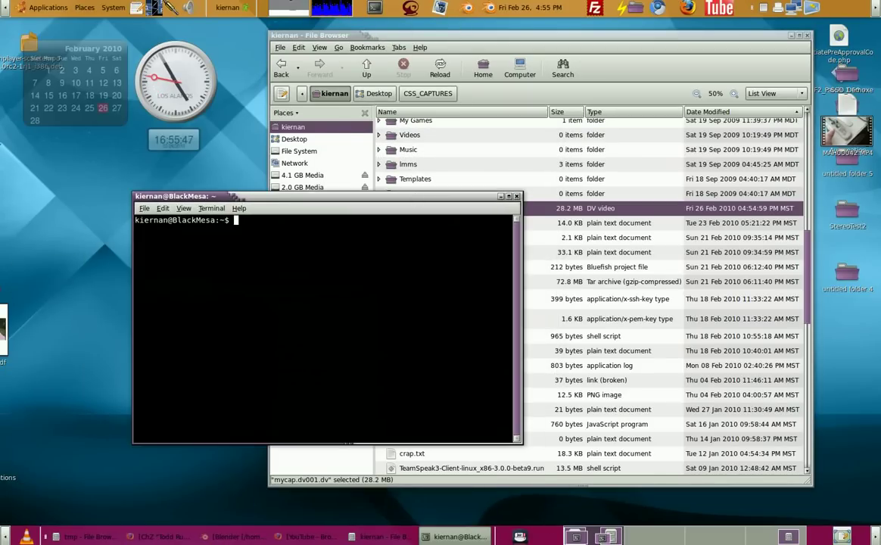
left_click(184, 208)
left_click(204, 256)
left_click(184, 207)
left_click(202, 245)
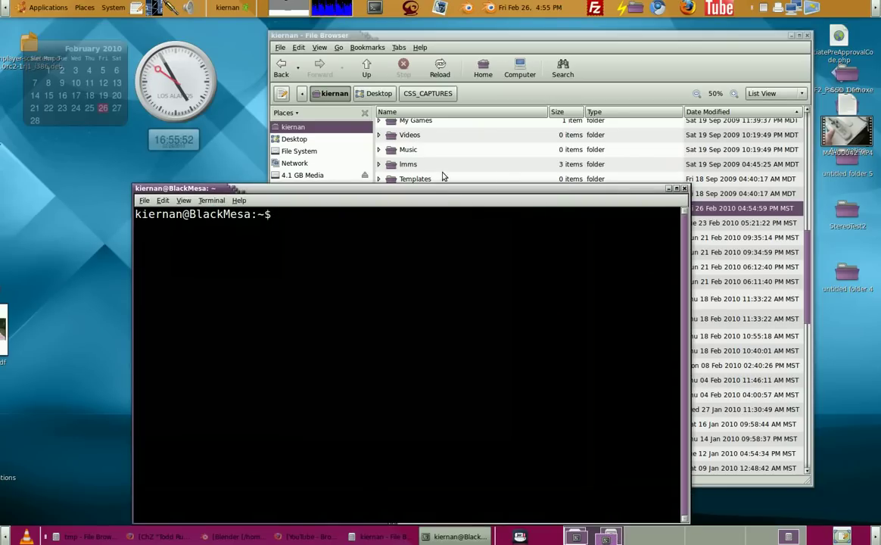
left_click_drag(444, 190, 757, 209)
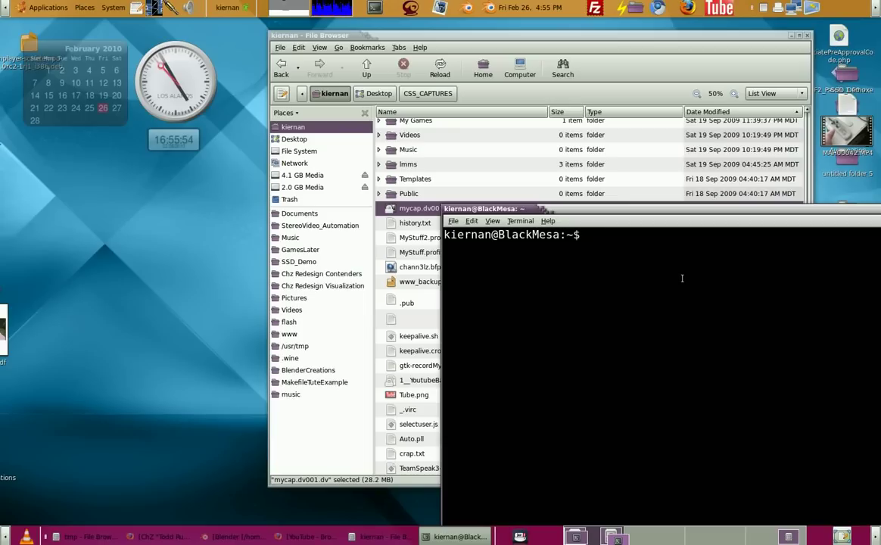
- Set the terminal Always On Top and run cd into the home folder using the dragged-in path
type("cd")
right_click(602, 210)
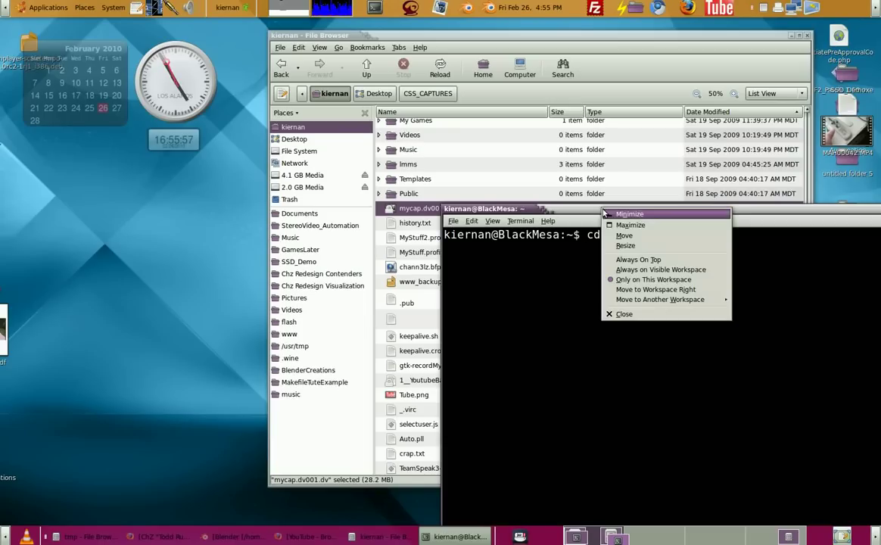
left_click(638, 260)
left_click_drag(461, 41, 317, 41)
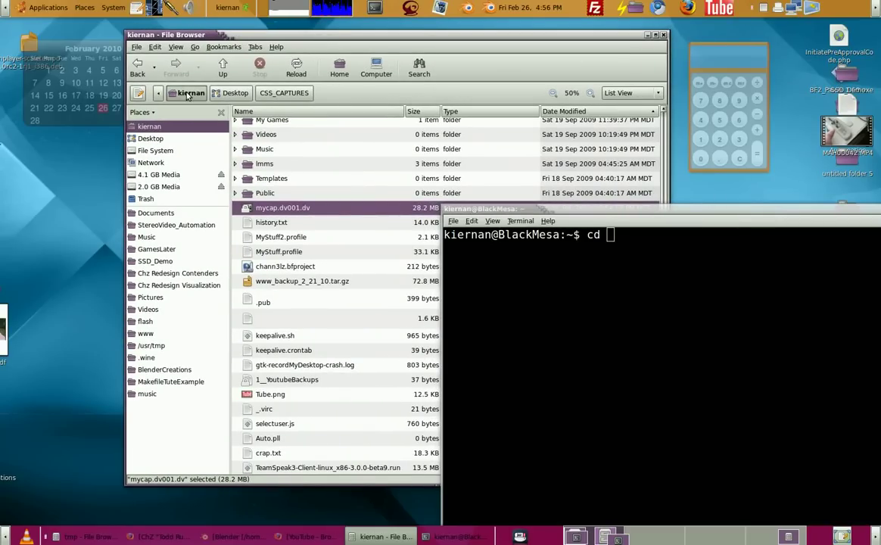
left_click_drag(183, 93, 522, 289)
left_click(624, 365)
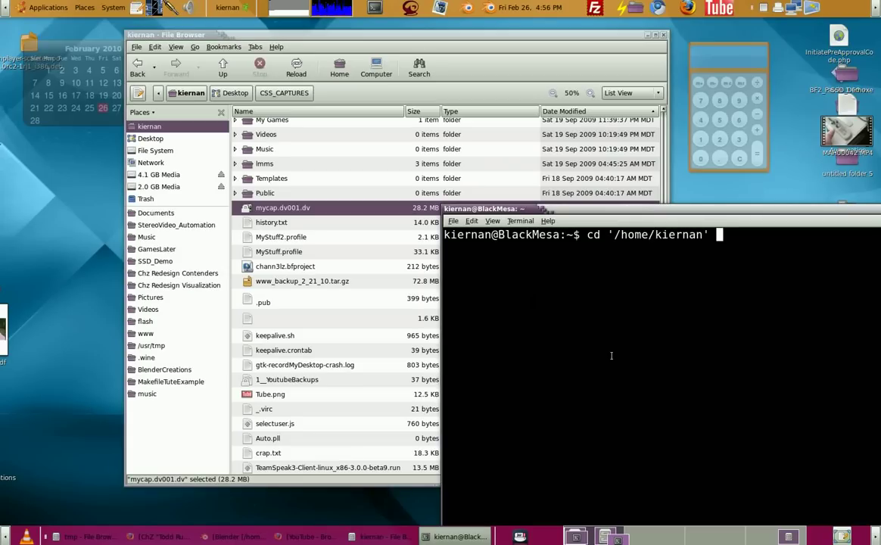
key("Return")
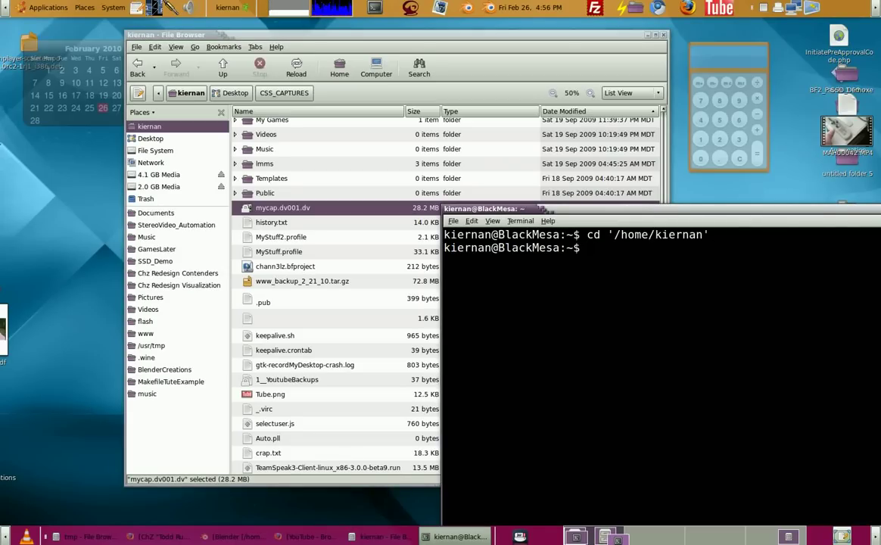
- Run sudo chmod 777 mycap.dv001.dv and authorise it with the account password
type("sudo chmod ")
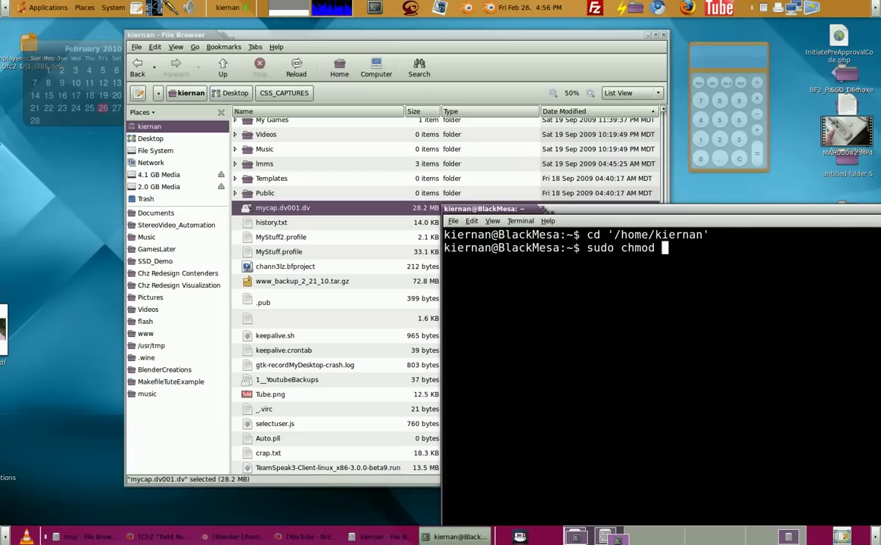
type("777 mycap")
key("Tab")
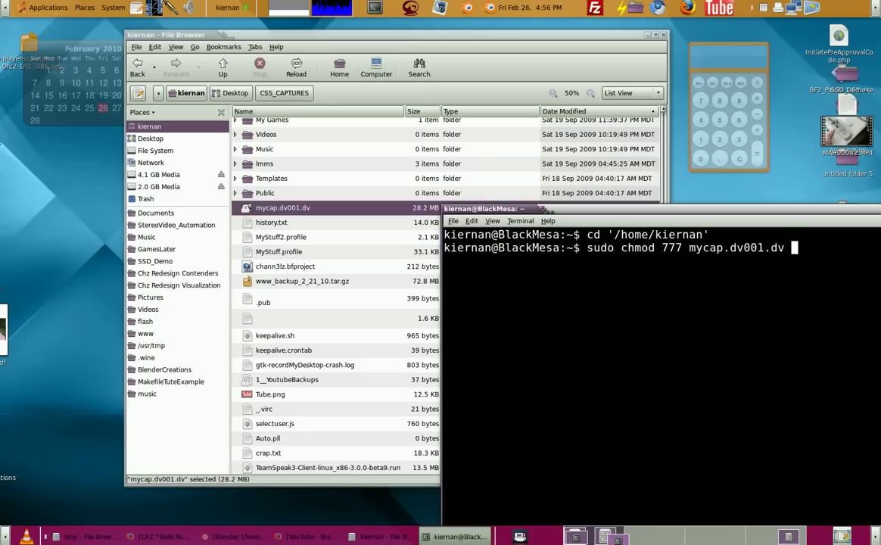
key("Return")
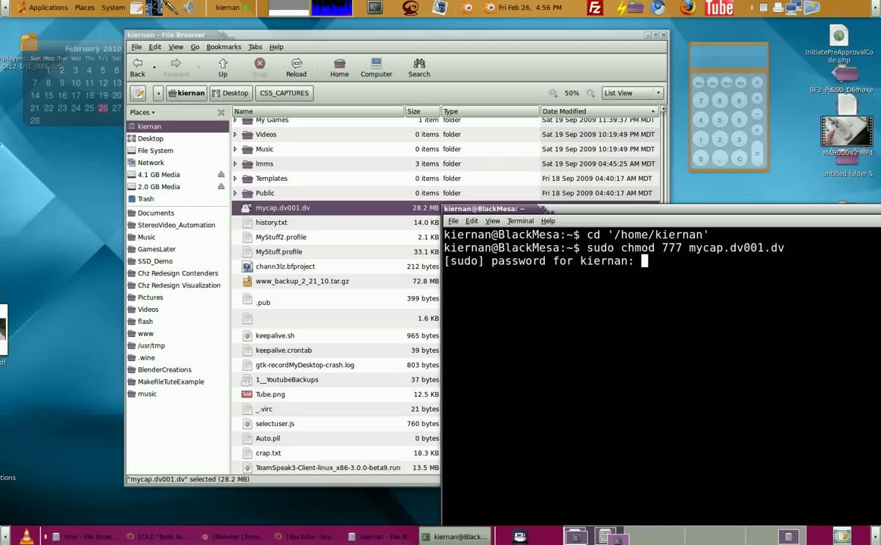
key("Return")
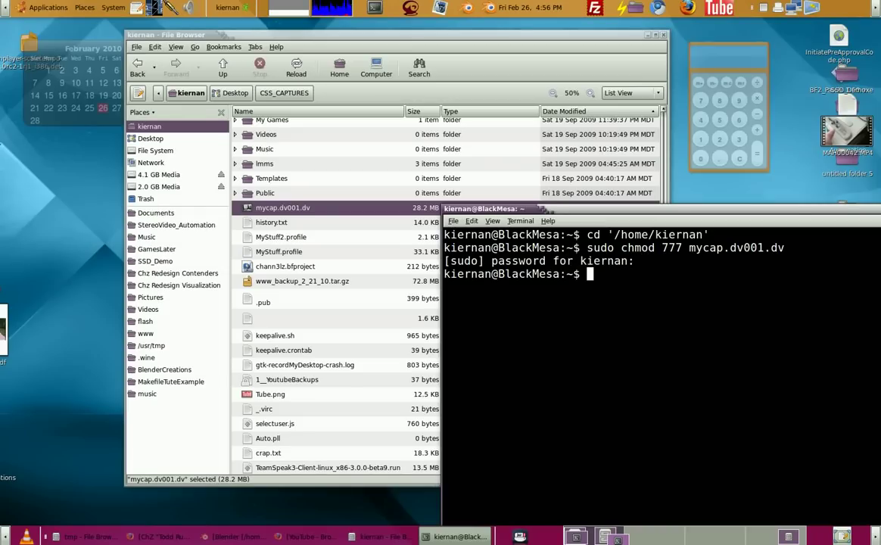
- Move the file browser up-left and the terminal lower so it overlaps the file browser
left_click(281, 208)
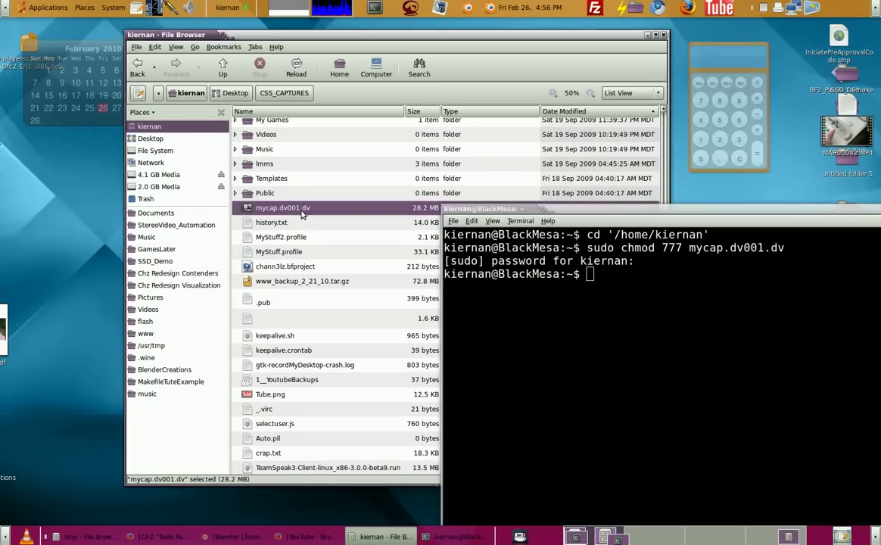
left_click_drag(413, 35, 353, 28)
left_click_drag(648, 211, 824, 187)
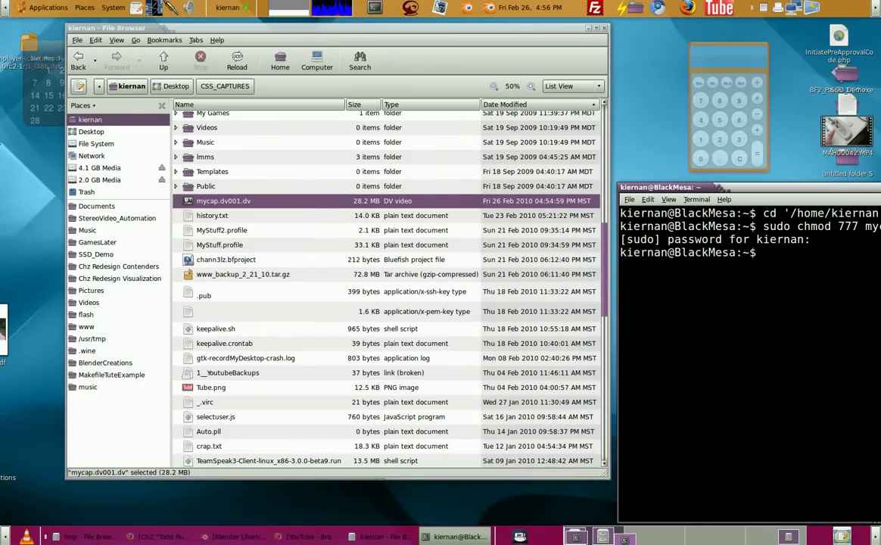
left_click_drag(736, 192, 450, 248)
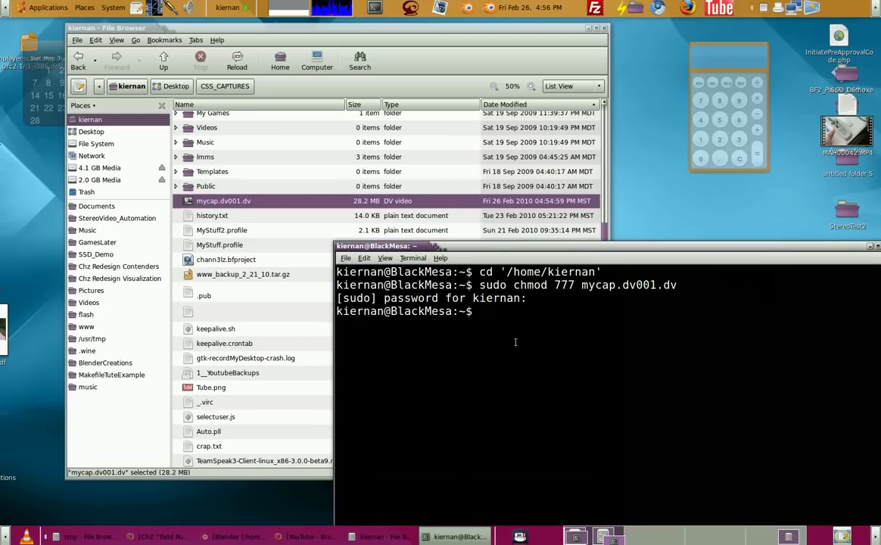
- Set a new root password with sudo passwd, entering it twice
type("sudo passwd")
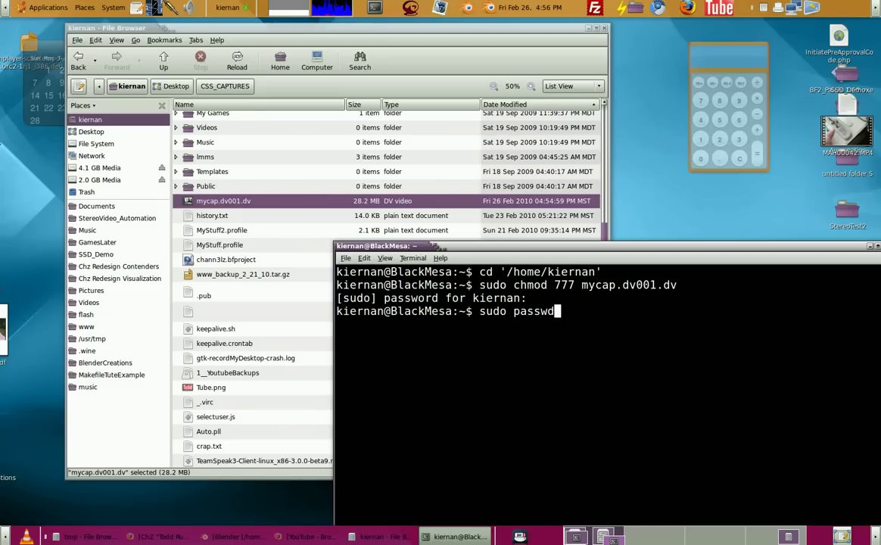
key("Return")
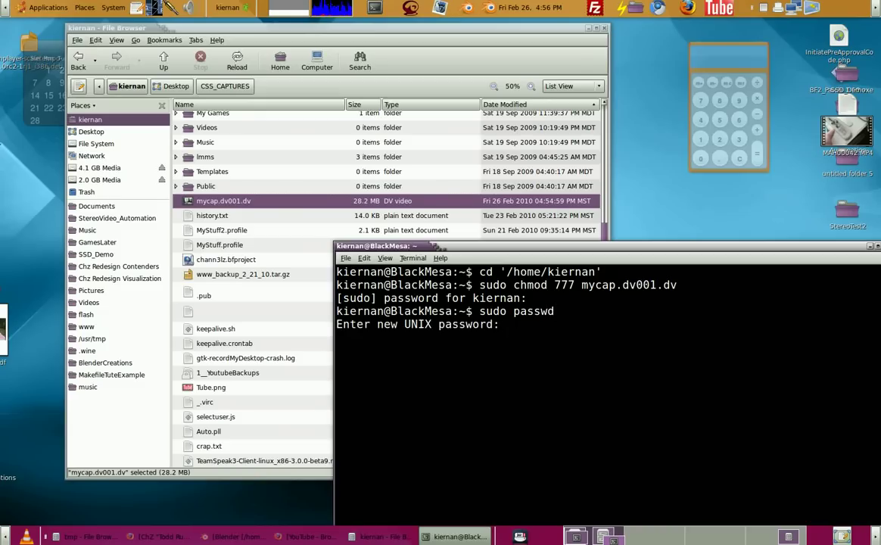
key("Return")
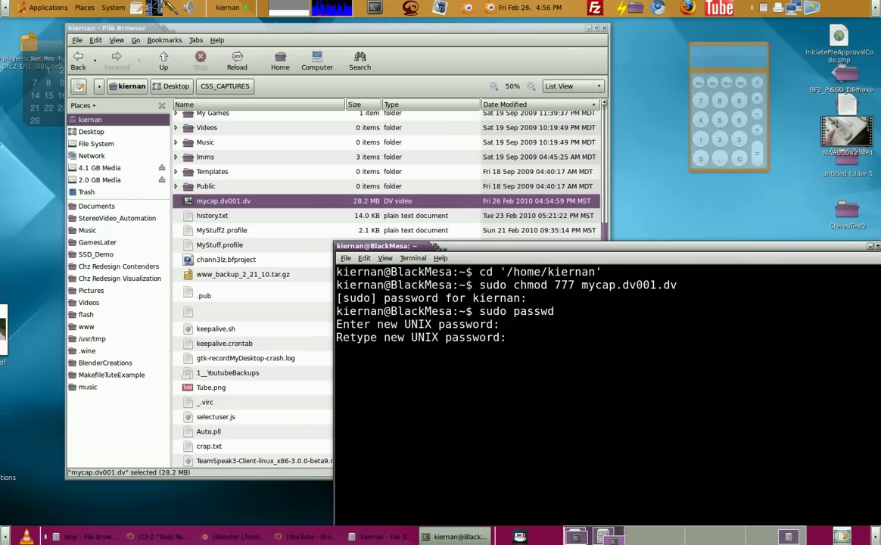
key("Return")
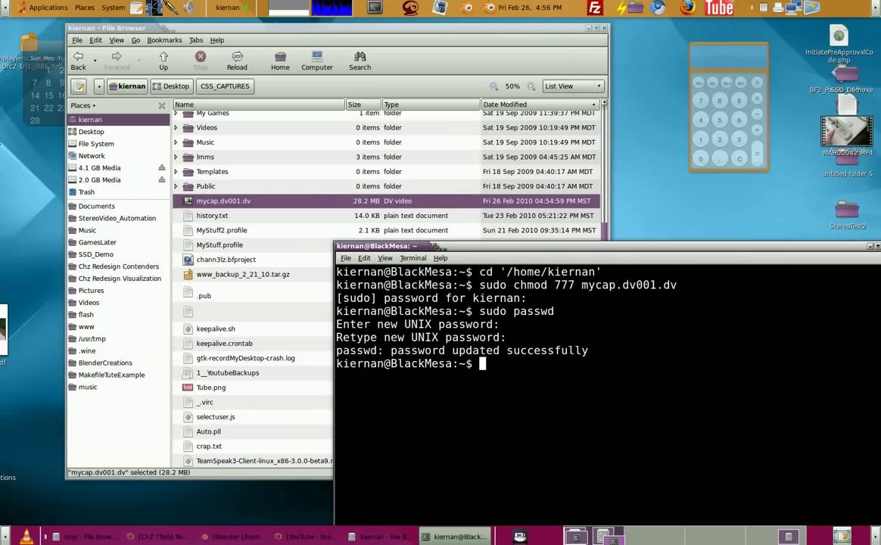
left_click_drag(455, 245, 587, 234)
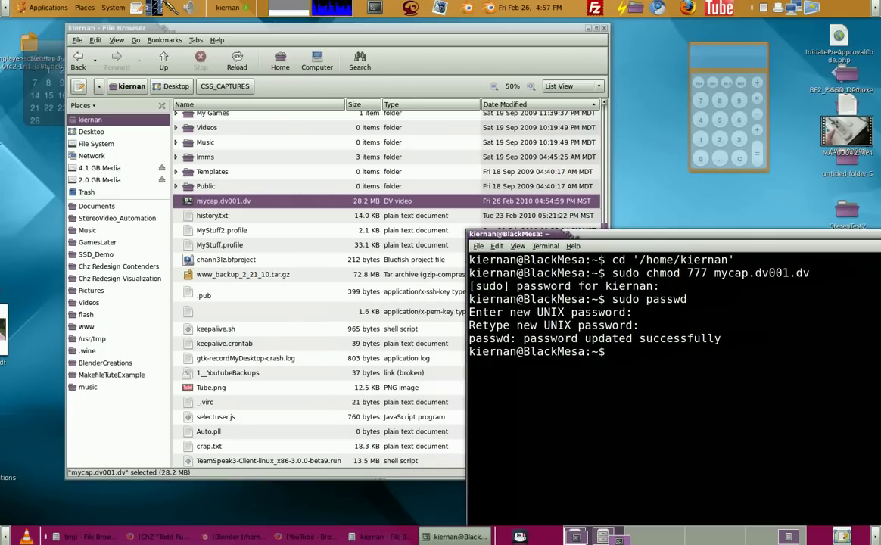
- Become root with su -, go to the home folder and confirm mycap.dv001.dv exists
type("su -")
key("Return")
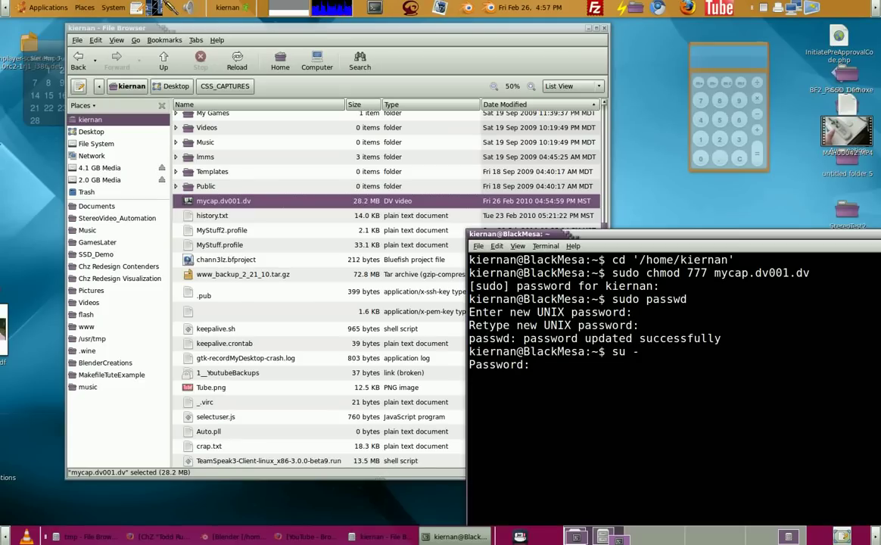
key("Return")
key("Return")
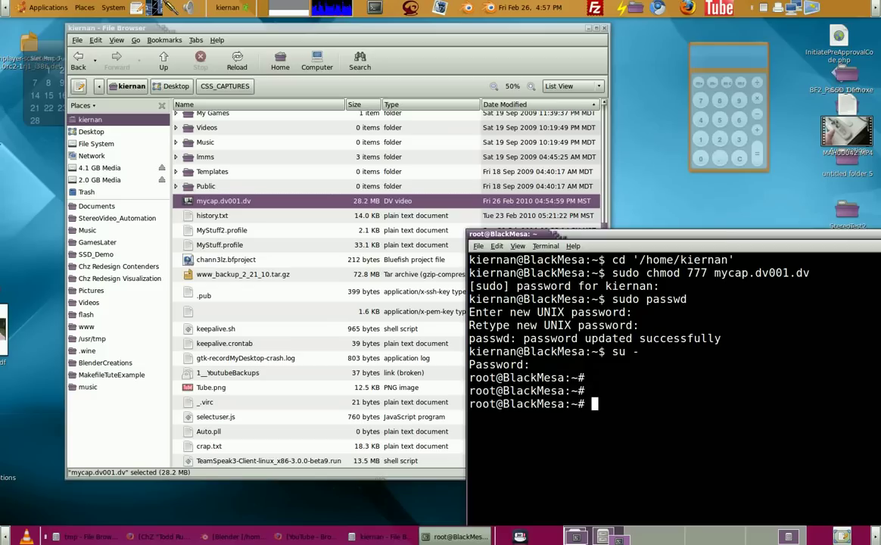
type("cd")
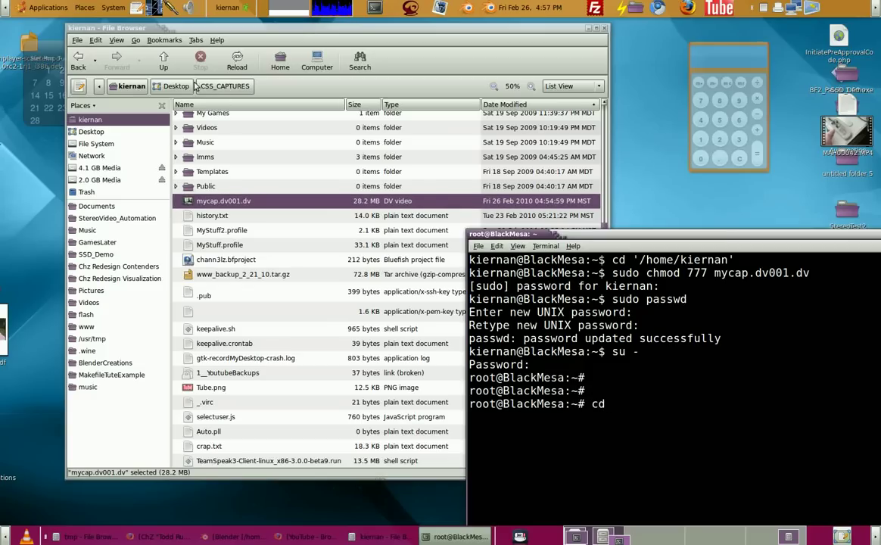
left_click_drag(142, 89, 702, 403)
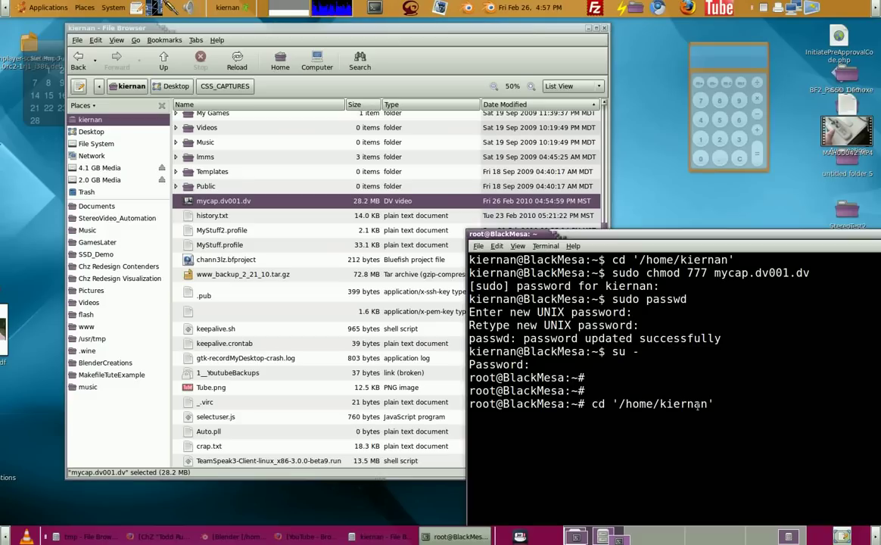
key("Return")
type("ls m")
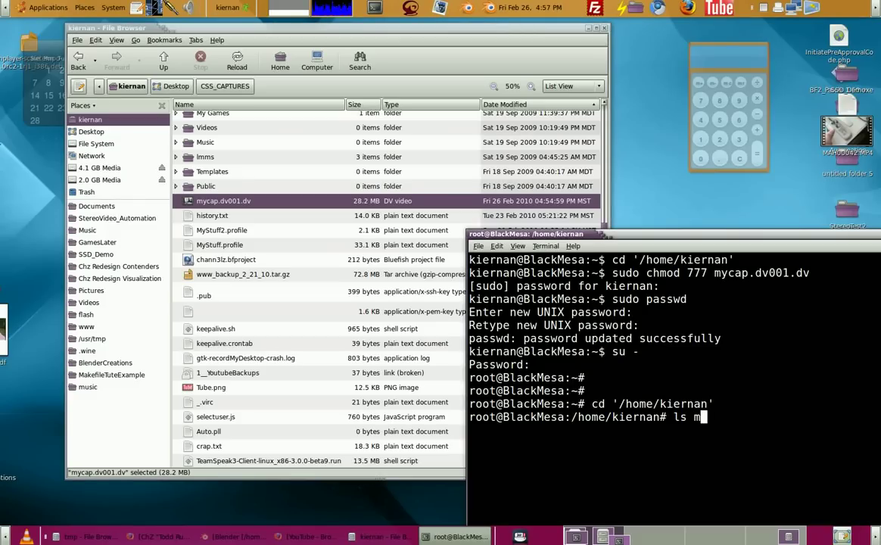
type("yc")
key("Tab")
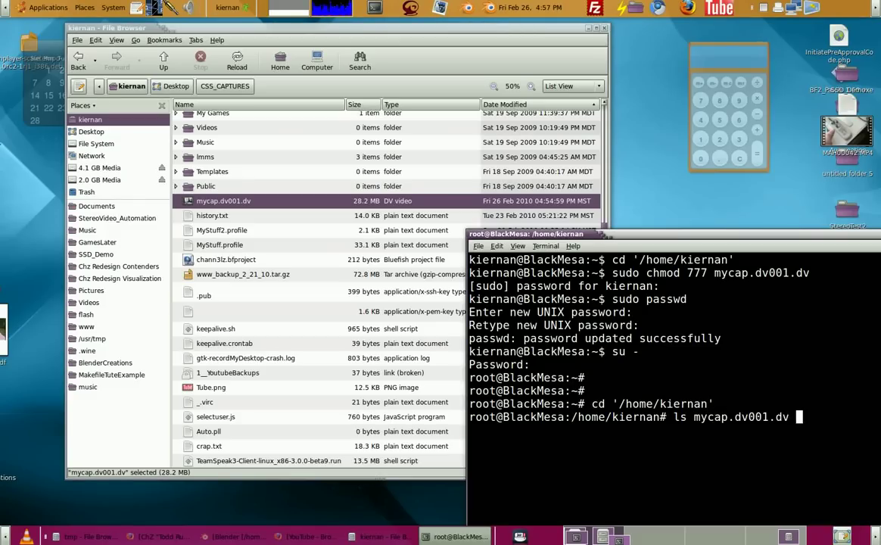
key("Return")
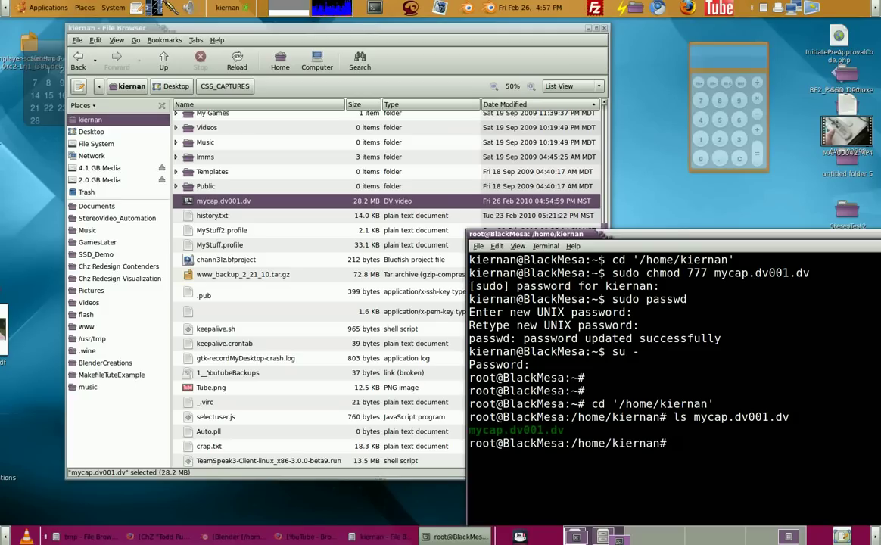
- Make the regular user owner and group of mycap.dv001.dv, then exit the root shell
type("chown kiernan myc")
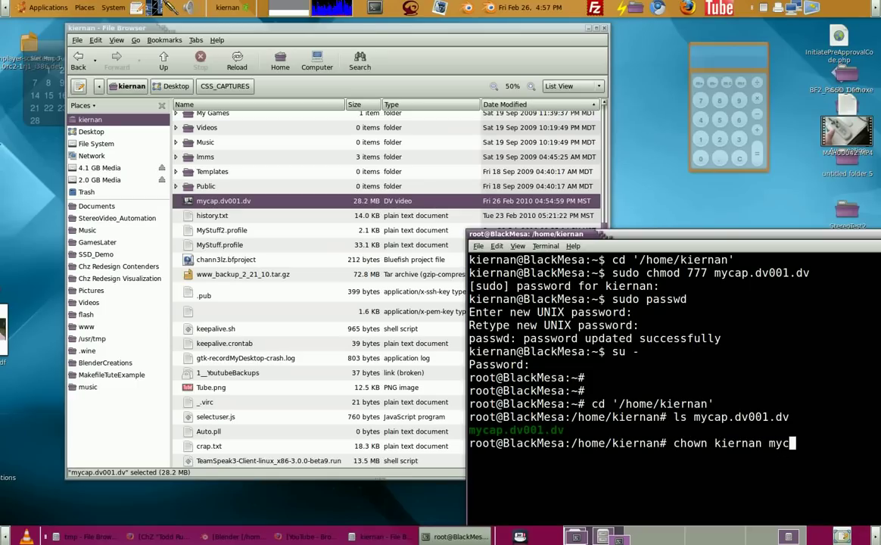
key("Tab")
key("Return")
type("chgrp")
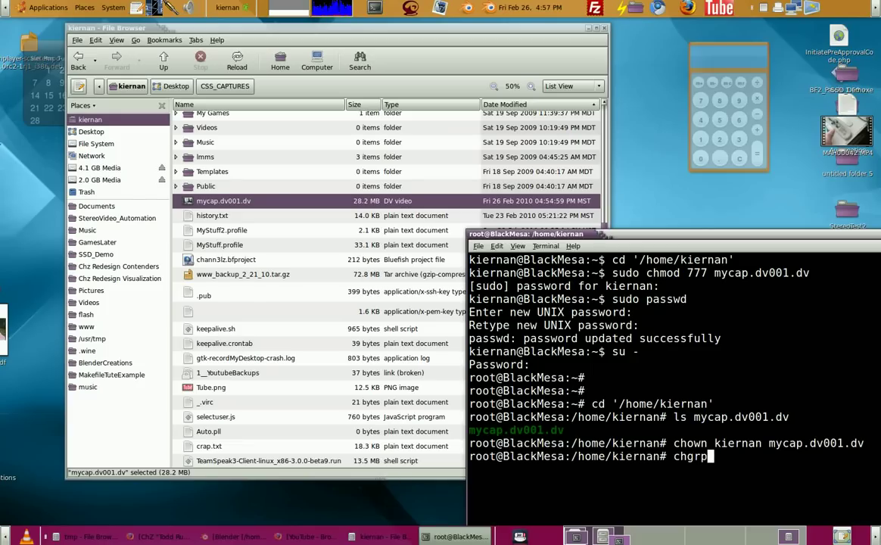
type(" kiernan my")
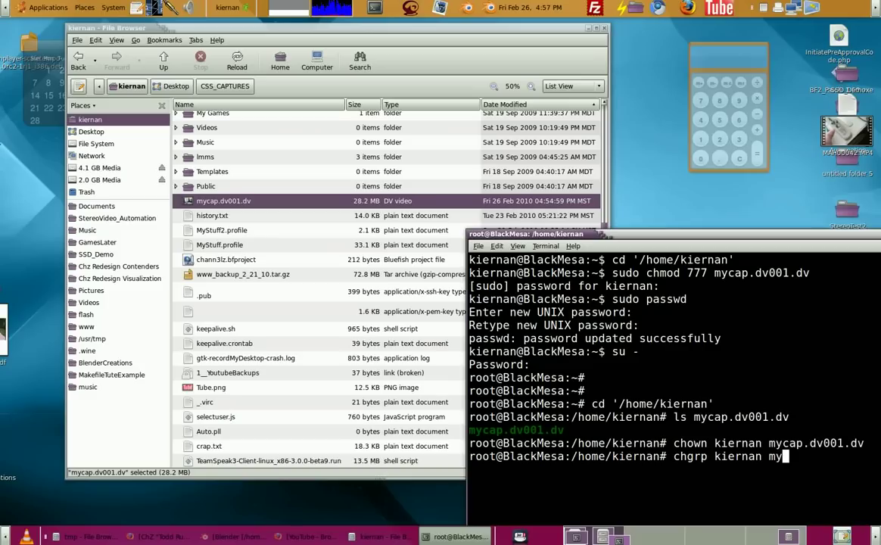
key("Tab")
key("Return")
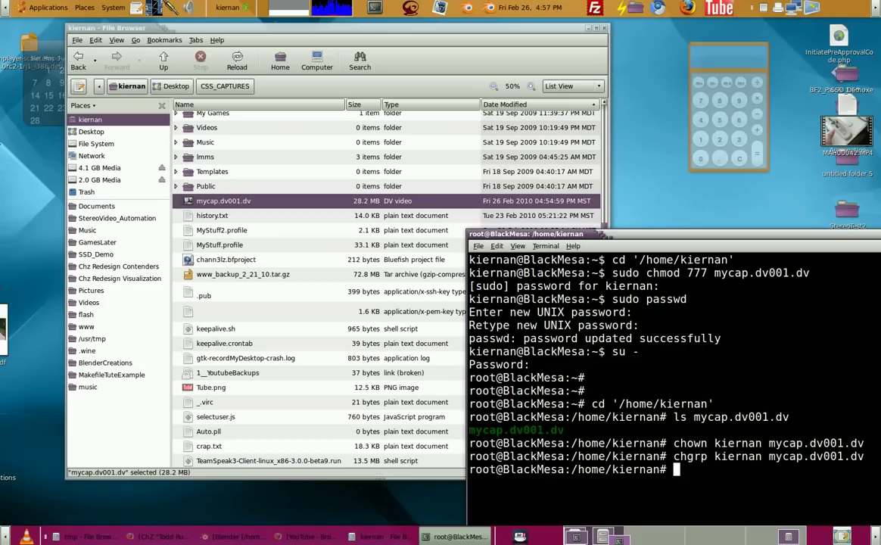
type("exit")
key("Return")
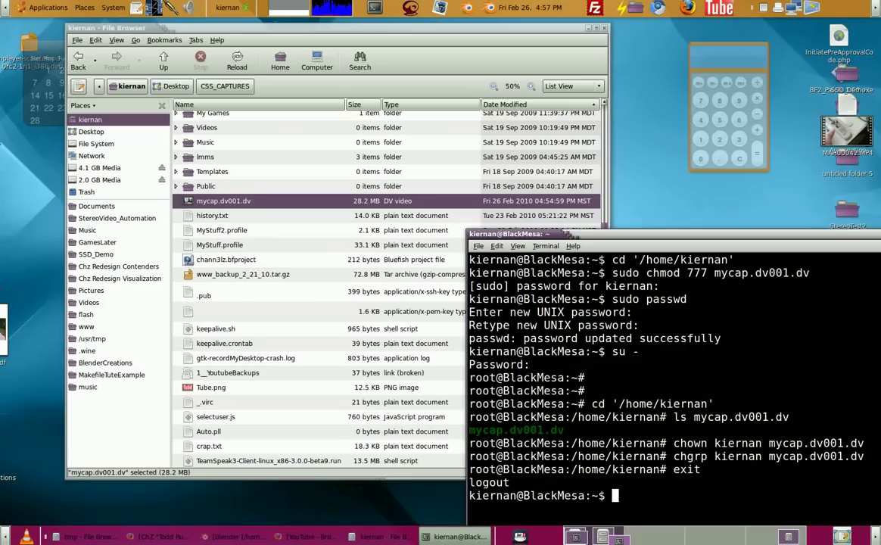
- Shrink the terminal window and select mycap.dv001.dv in the file browser
left_click_drag(624, 230, 625, 387)
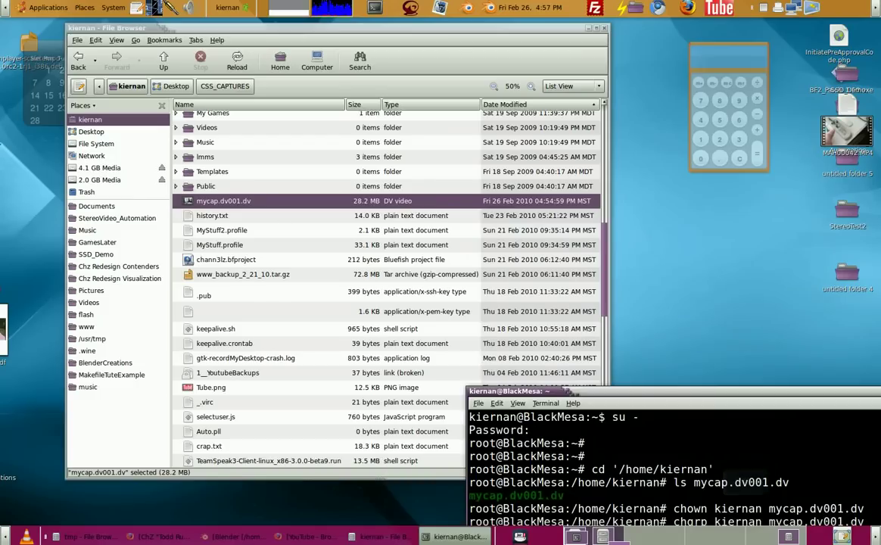
left_click(216, 215)
left_click(240, 203)
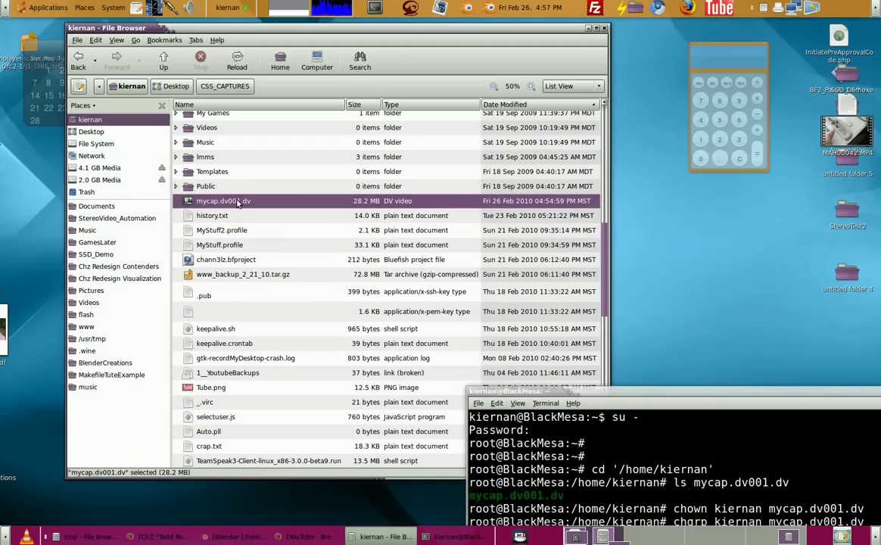
left_click(254, 245)
left_click(227, 198)
- Play mycap.dv001.dv in Totem, close the player and launch Blender
double_click(196, 203)
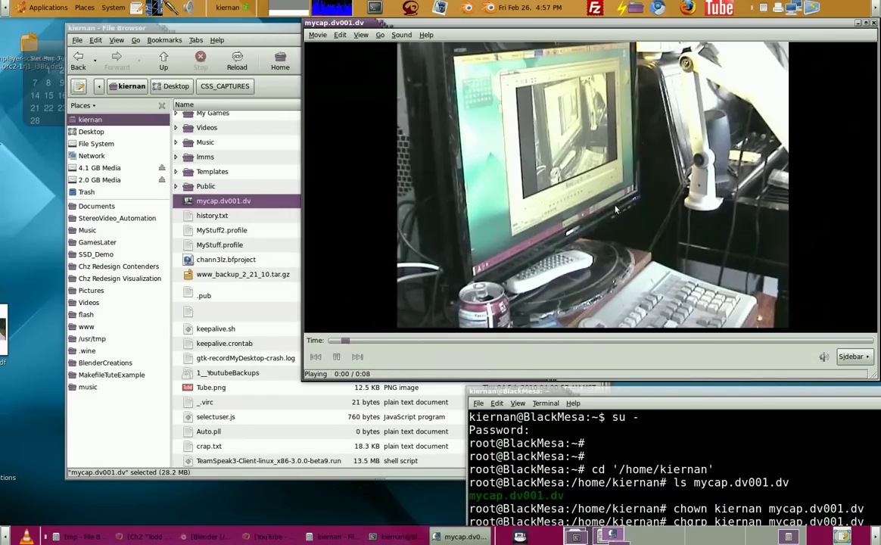
left_click(874, 24)
left_click(619, 7)
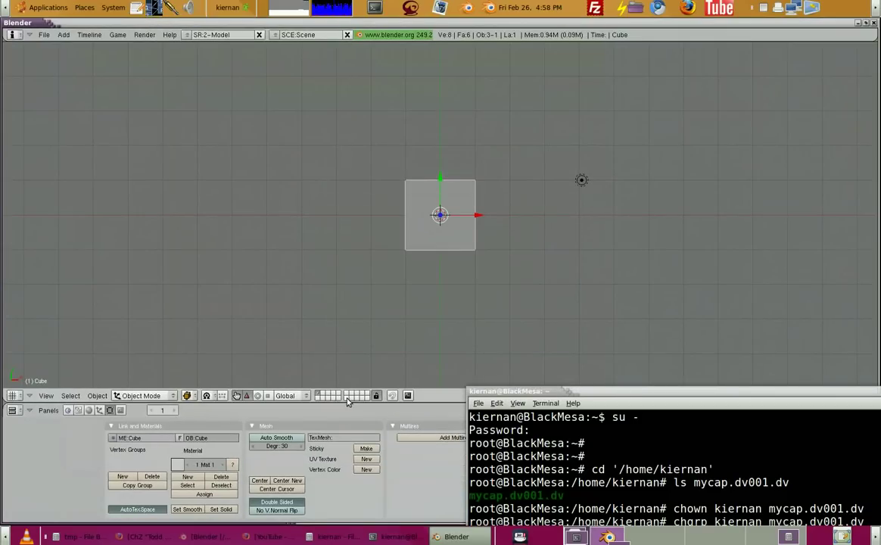
- Split the 3D view in two and make the new half a Video Sequence Editor
right_click(346, 401)
left_click(307, 365)
left_click(343, 366)
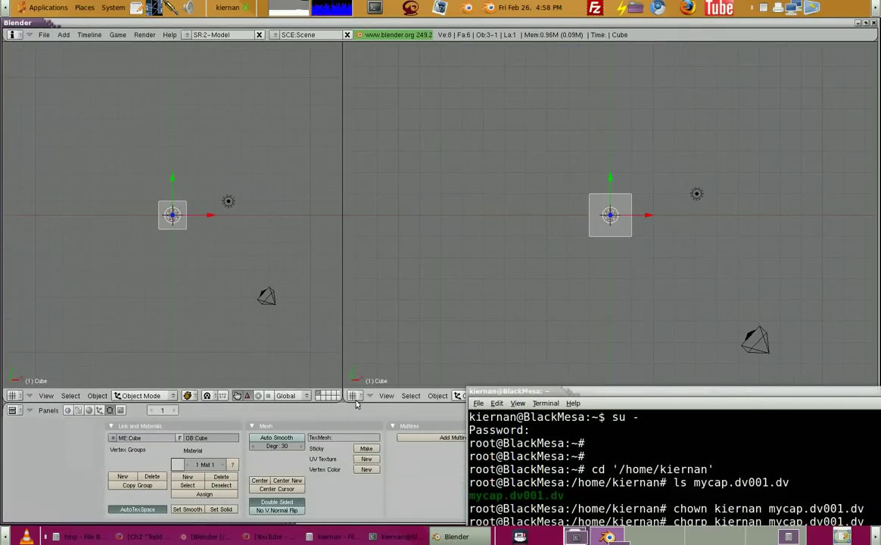
left_click(352, 395)
left_click(379, 330)
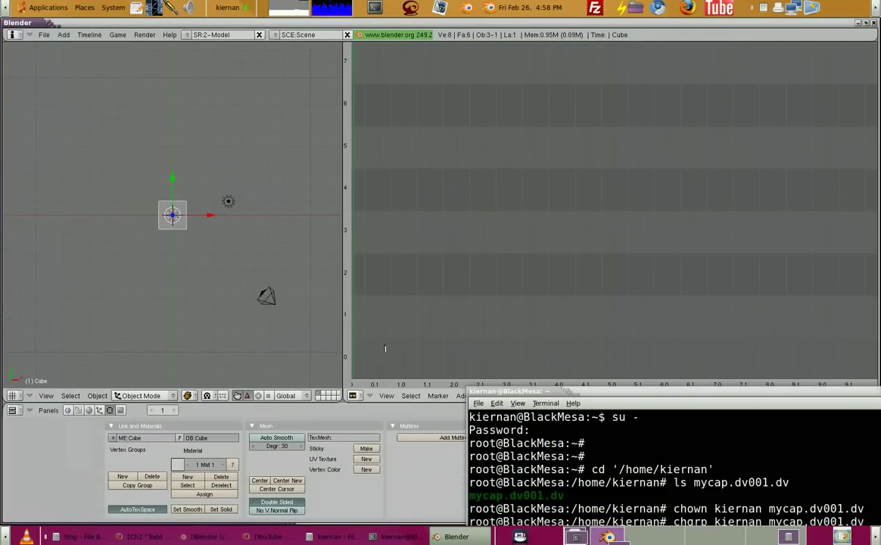
- Bring up the add-strip menu, backing out of the accidental image chooser
key("space")
left_click(486, 273)
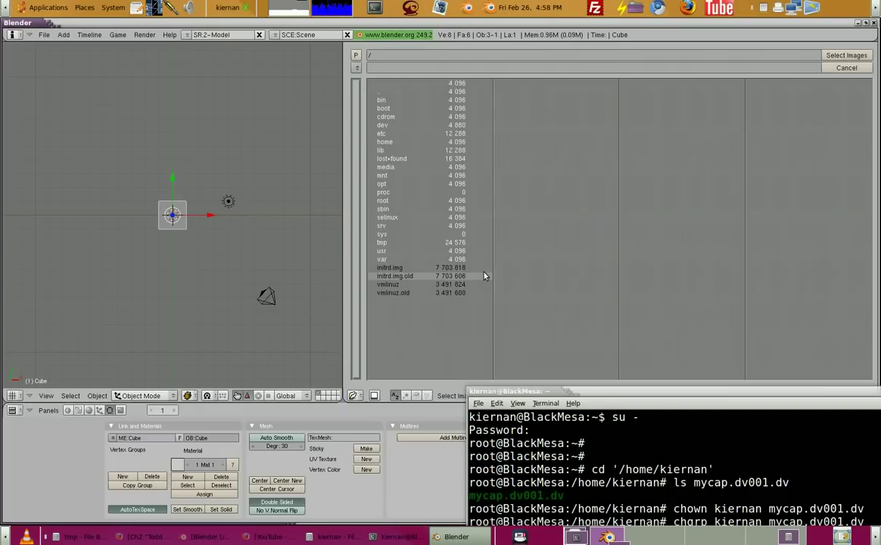
key("Escape")
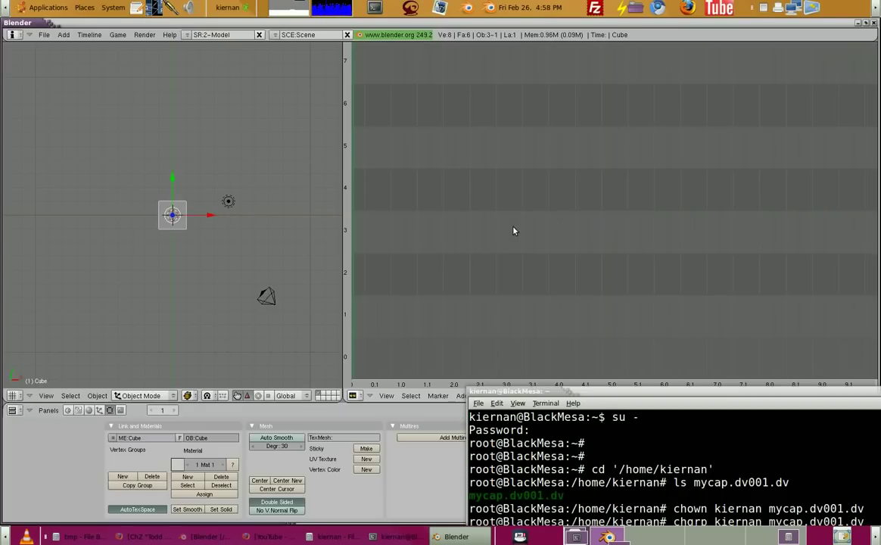
key("space")
- Choose Movie + Audio (HD) and browse the file chooser back to the home folder
left_click(454, 248)
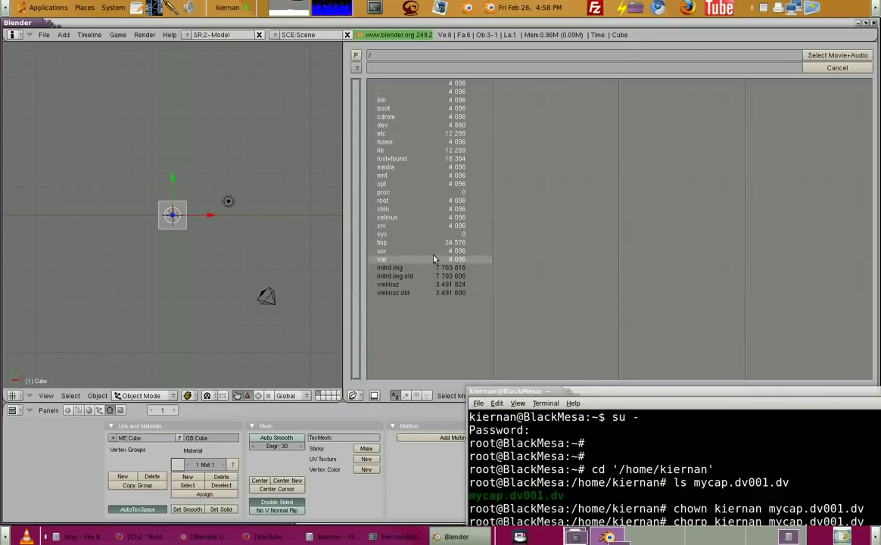
left_click(390, 142)
left_click(397, 108)
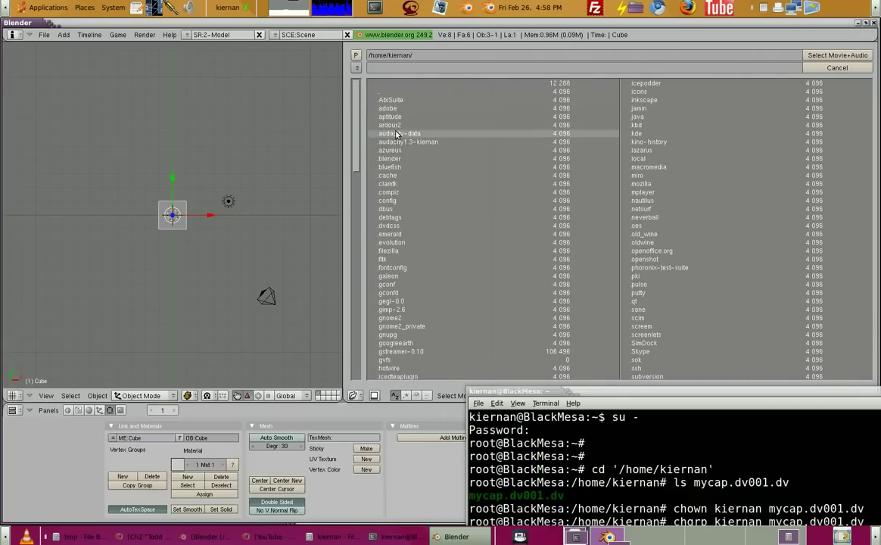
scroll(649, 266, "down", 2)
scroll(649, 265, "down", 9)
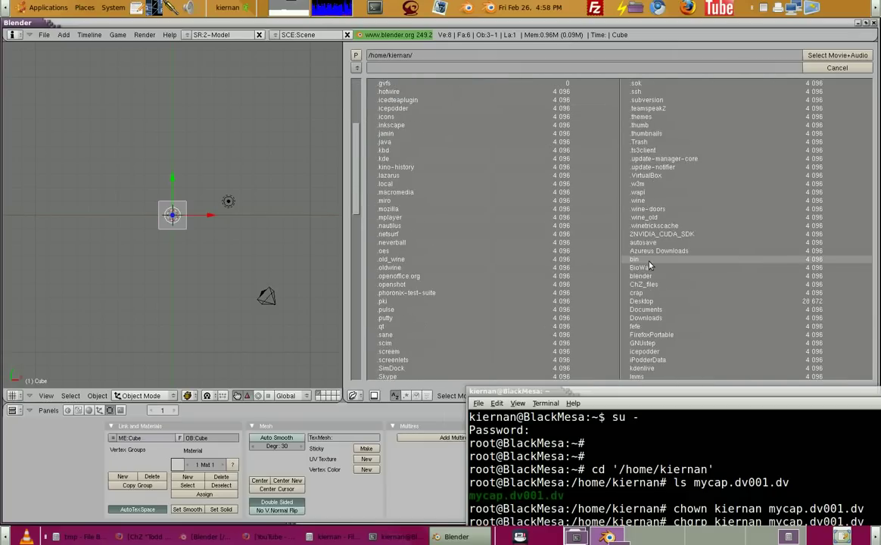
left_click(641, 226)
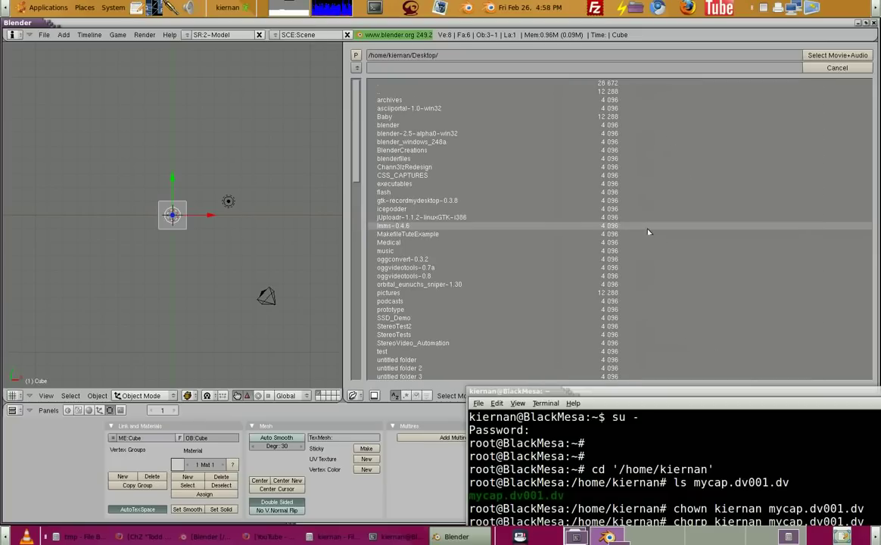
scroll(415, 237, "down", 3)
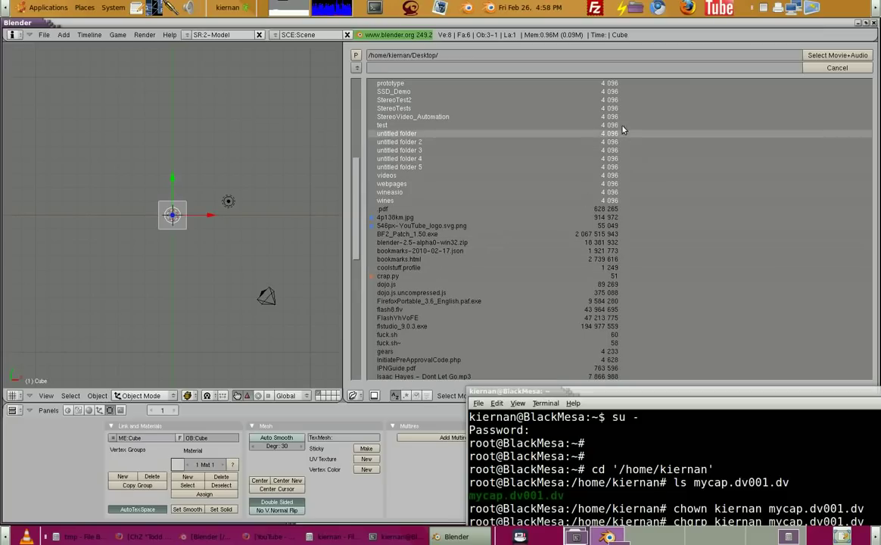
left_click(415, 397)
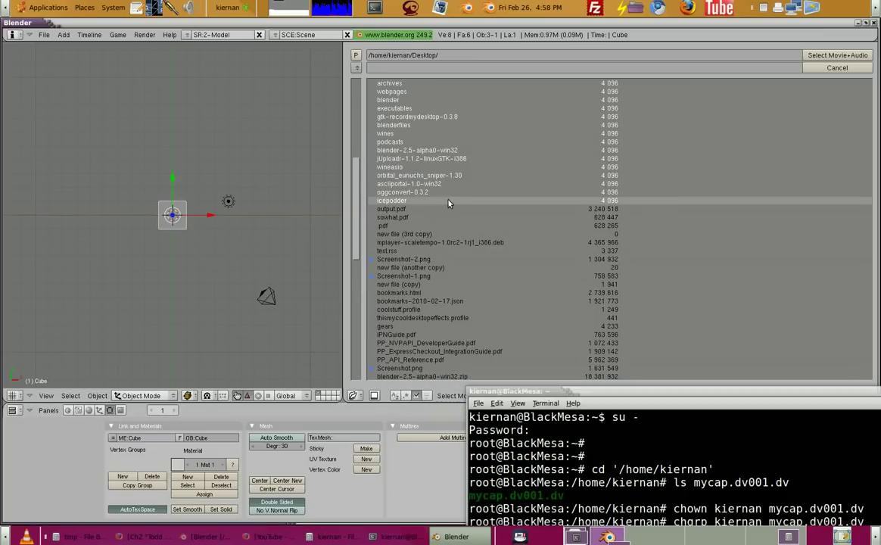
scroll(443, 215, "down", 15)
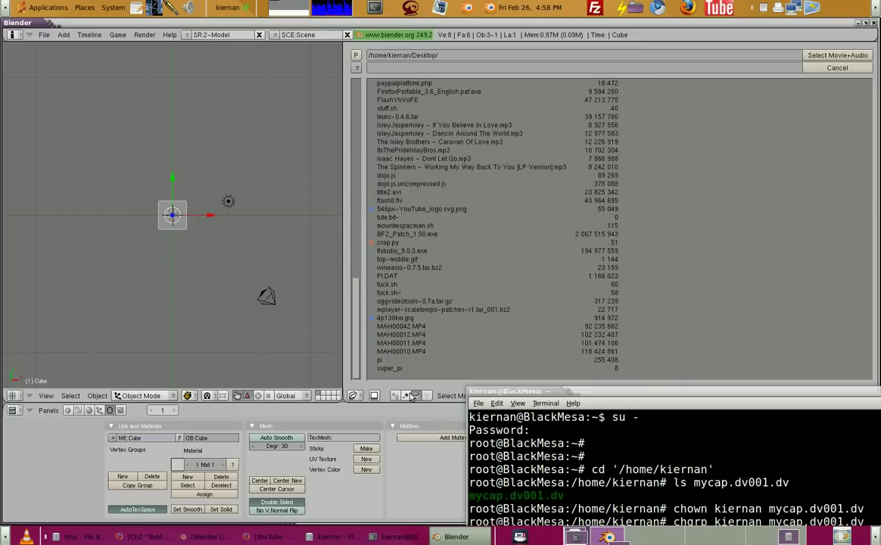
scroll(460, 232, "up", 4)
scroll(459, 232, "up", 12)
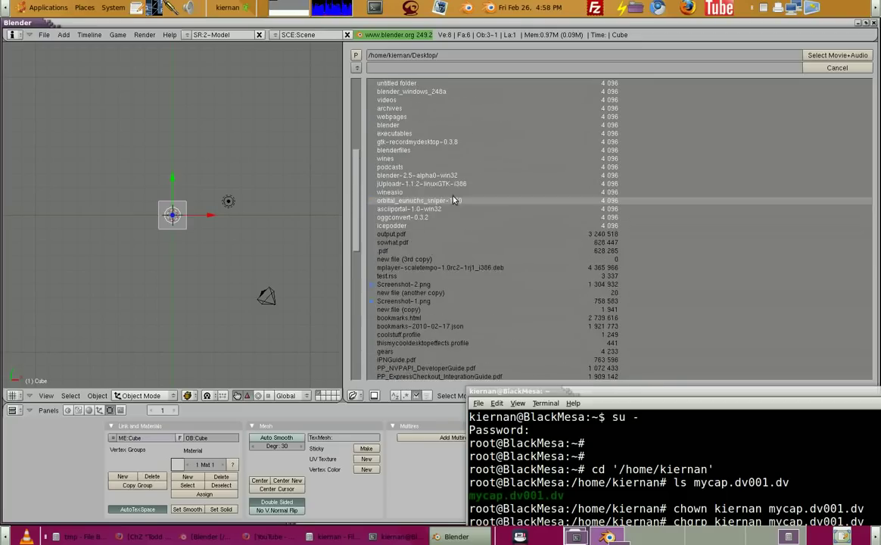
left_click(462, 90)
scroll(487, 301, "down", 10)
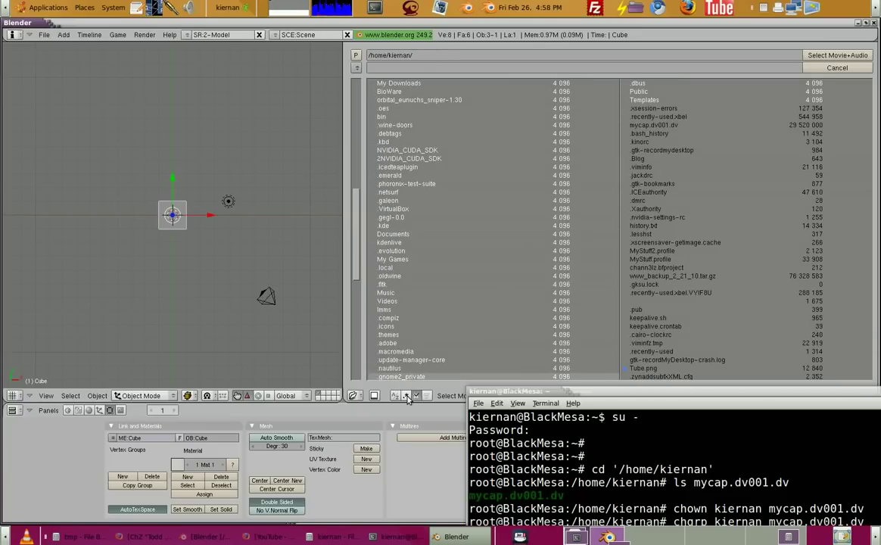
scroll(615, 203, "down", 1)
scroll(615, 203, "down", 10)
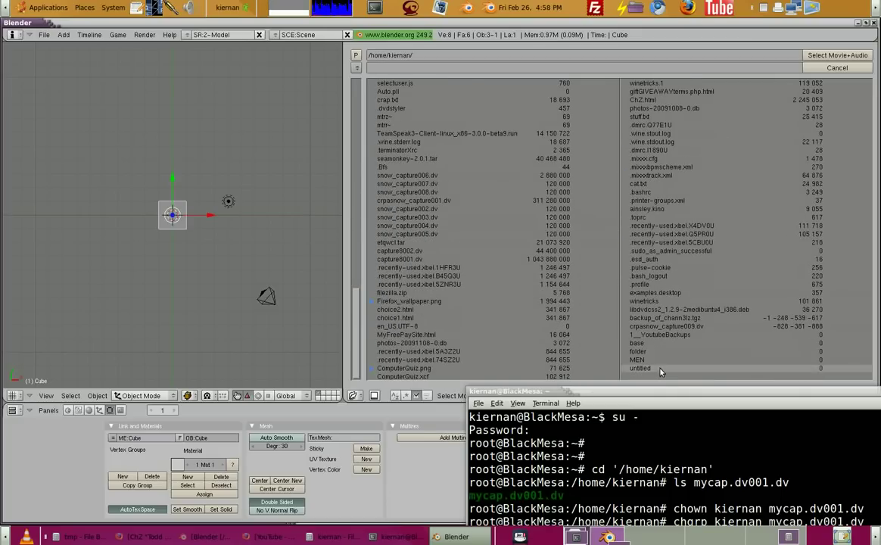
- Sort files alphabetically, load mycap.dv001.dv and place its strip in channel 1
left_click_drag(653, 395, 879, 458)
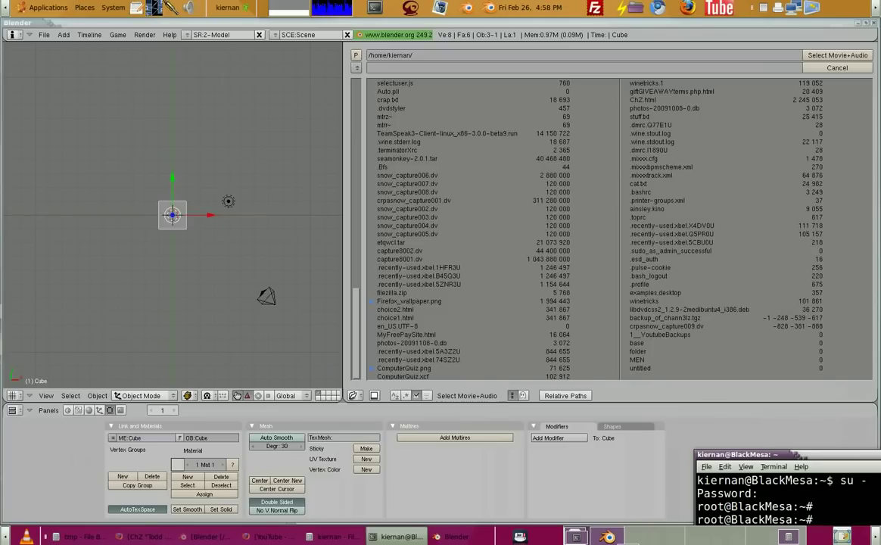
left_click(395, 396)
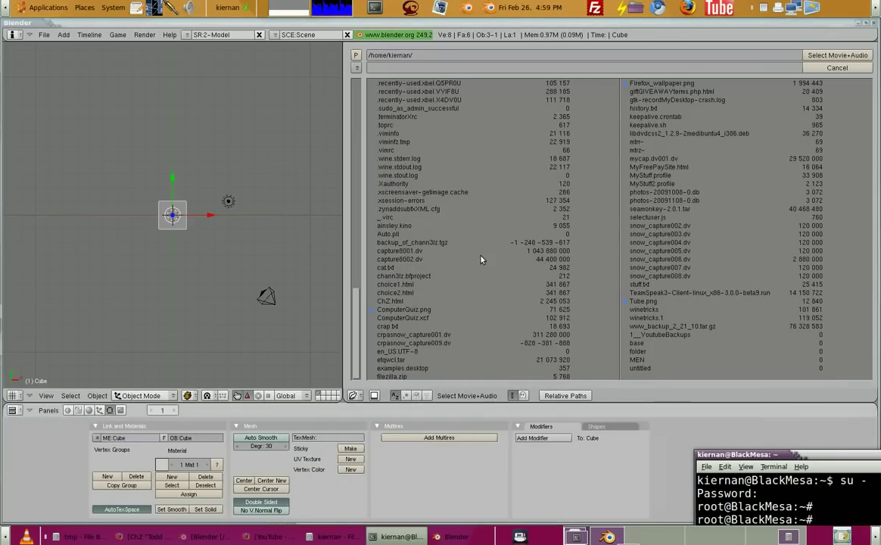
left_click(564, 201)
scroll(565, 203, "up", 4)
scroll(541, 203, "down", 4)
scroll(640, 225, "up", 3)
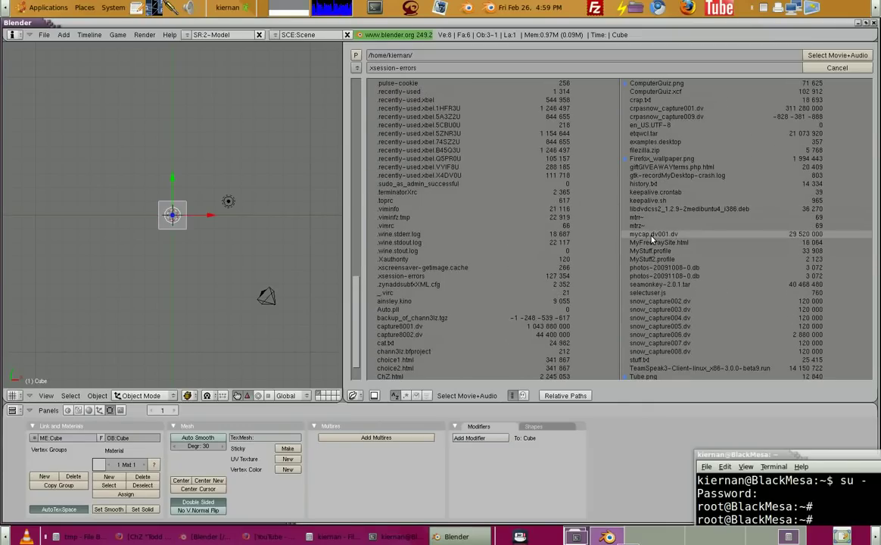
double_click(653, 240)
left_click(399, 329)
- Select the 205 strip at frame 39 and switch the left area to a sequencer Image Preview
key("Home")
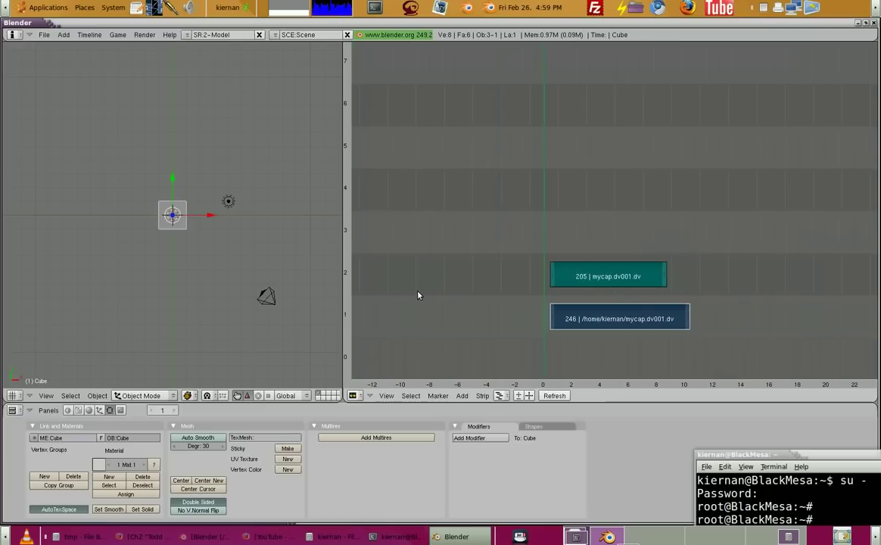
right_click(581, 277)
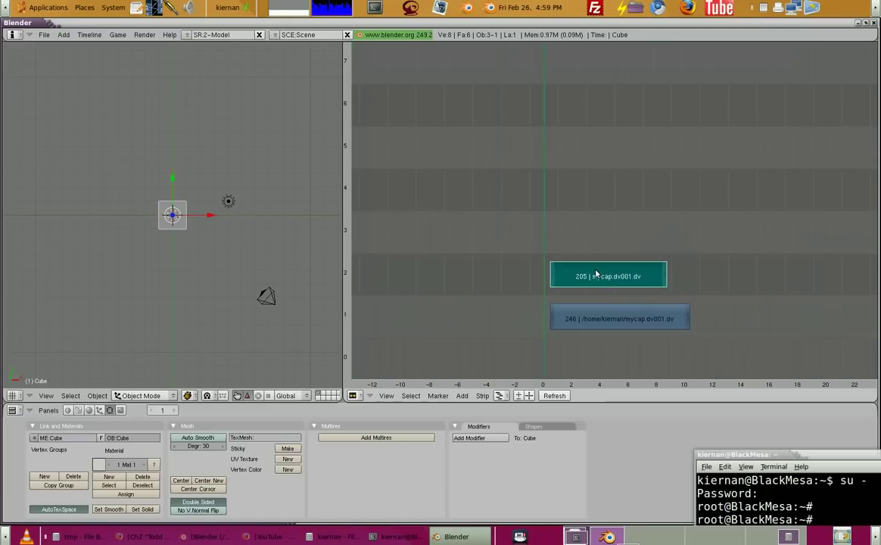
left_click(567, 296)
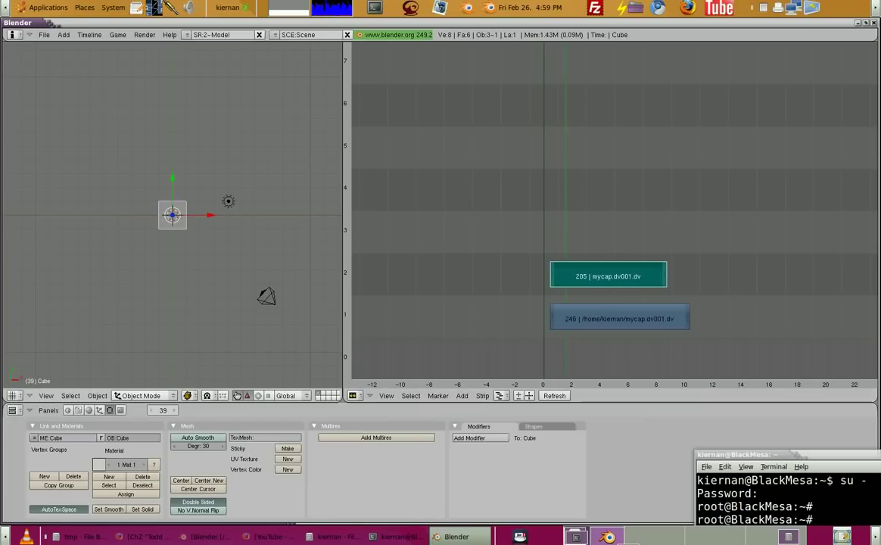
left_click(12, 395)
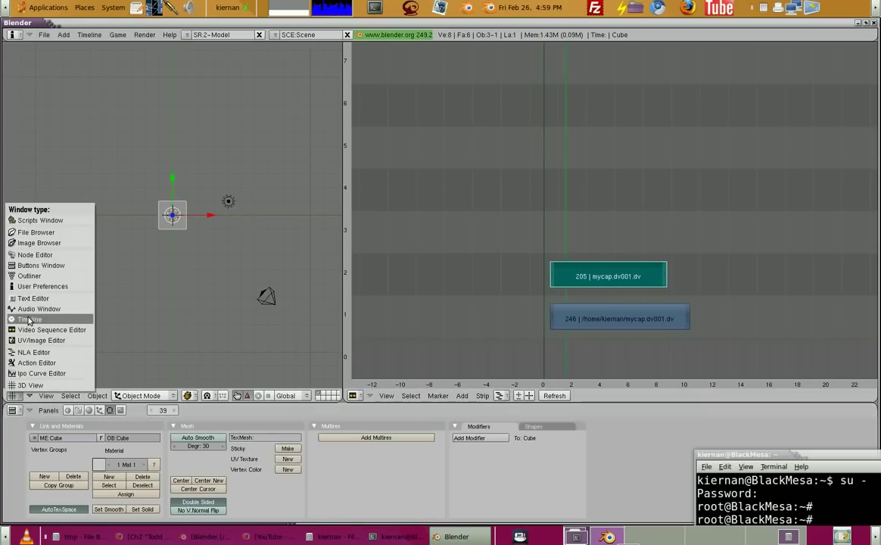
left_click(45, 330)
left_click(163, 396)
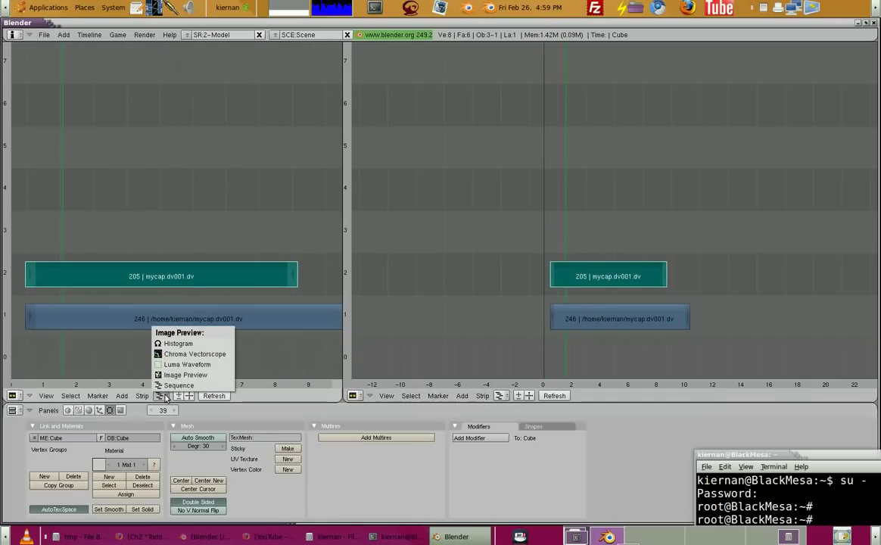
left_click(186, 375)
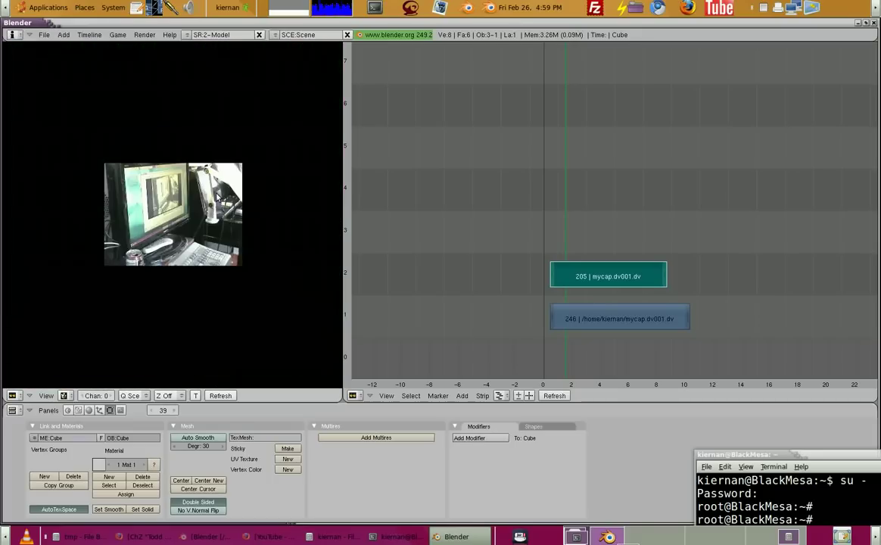
- Play the footage from frame 49 with Alt+A, stop it, and close Blender
left_click(576, 246)
key("alt+a")
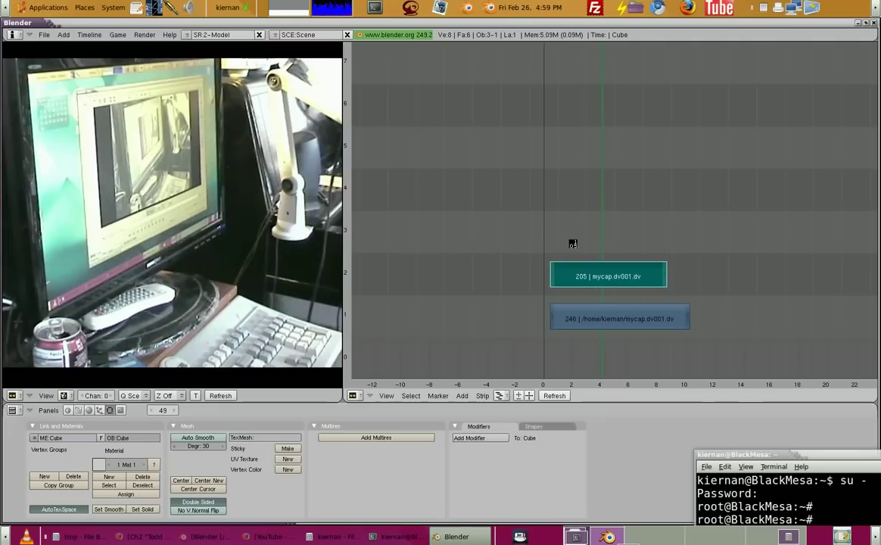
key("Escape")
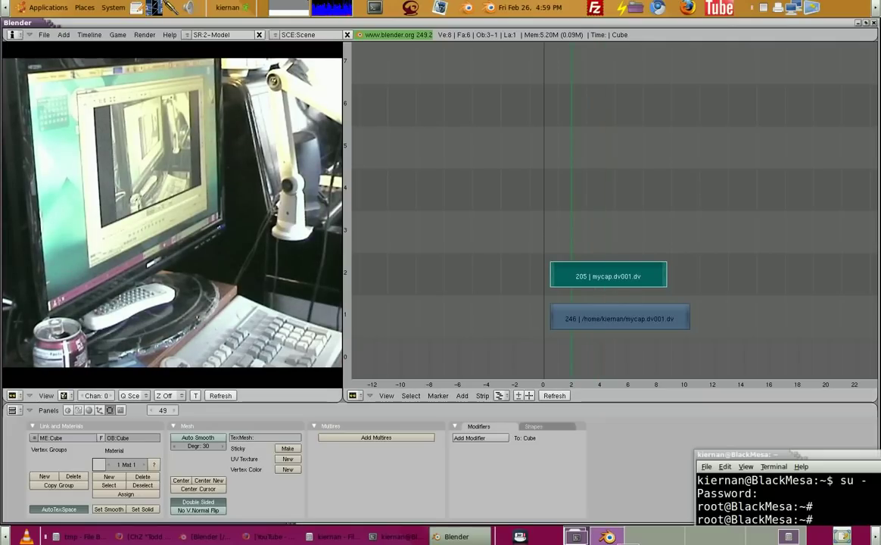
left_click(875, 23)
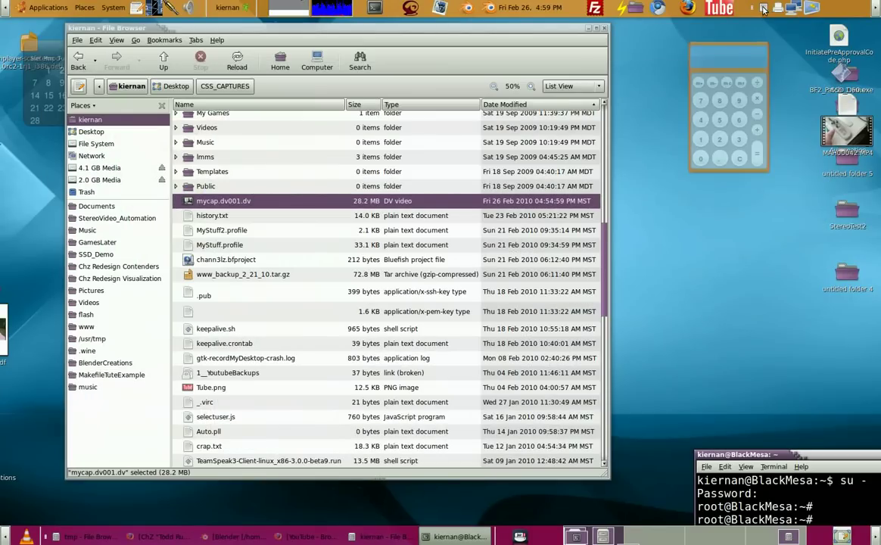
- Center the terminal, read two pages of man dvgrab, then quit the manual with q
left_click_drag(773, 463, 369, 204)
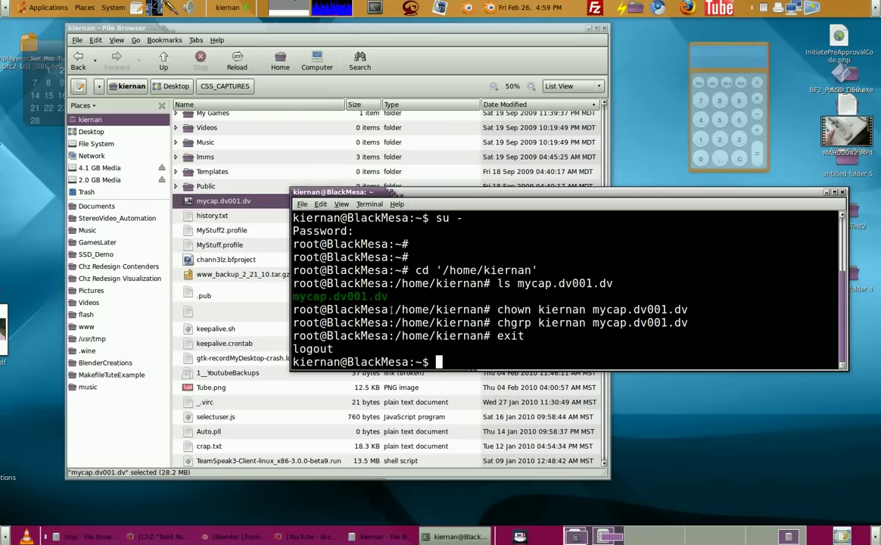
type("man dvgrab")
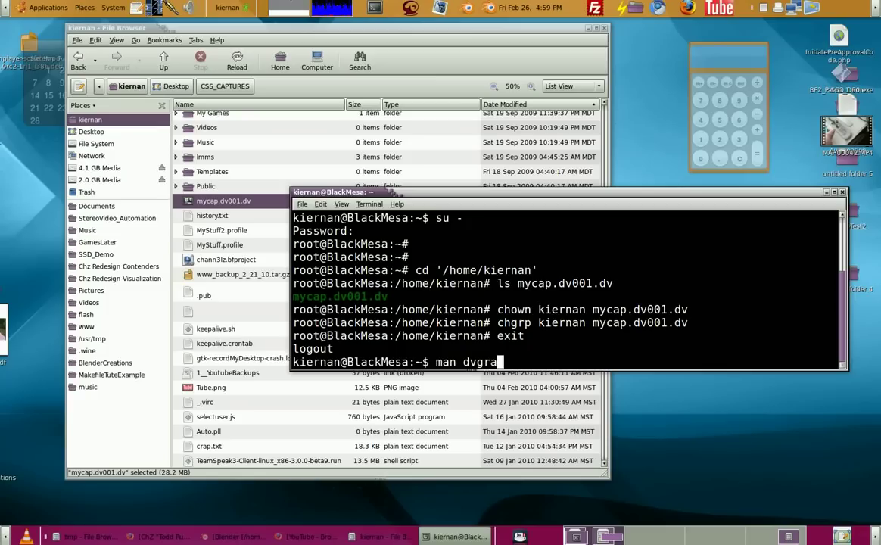
key("Return")
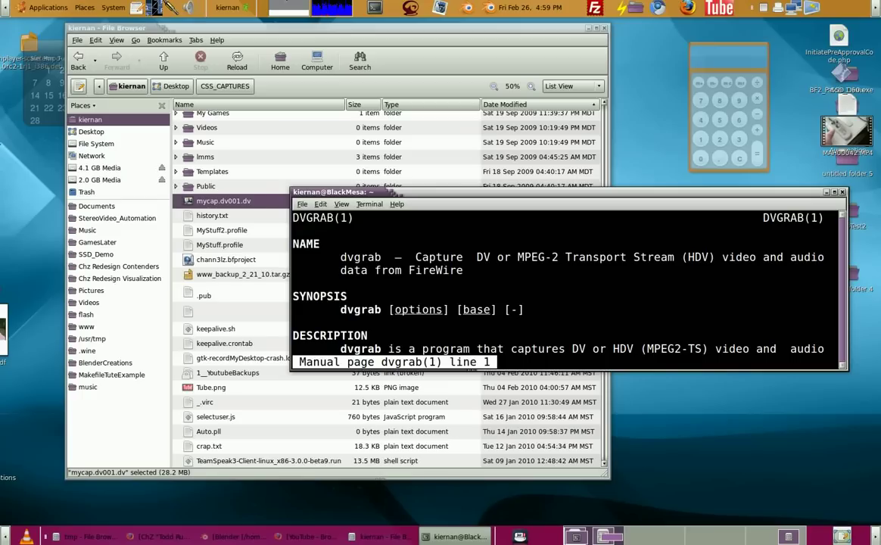
key("space")
key("space")
key("space")
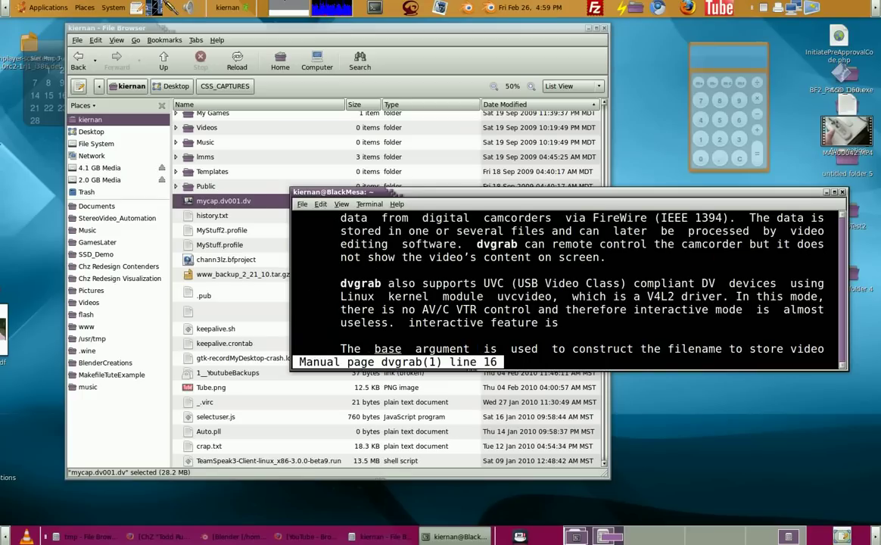
key("space")
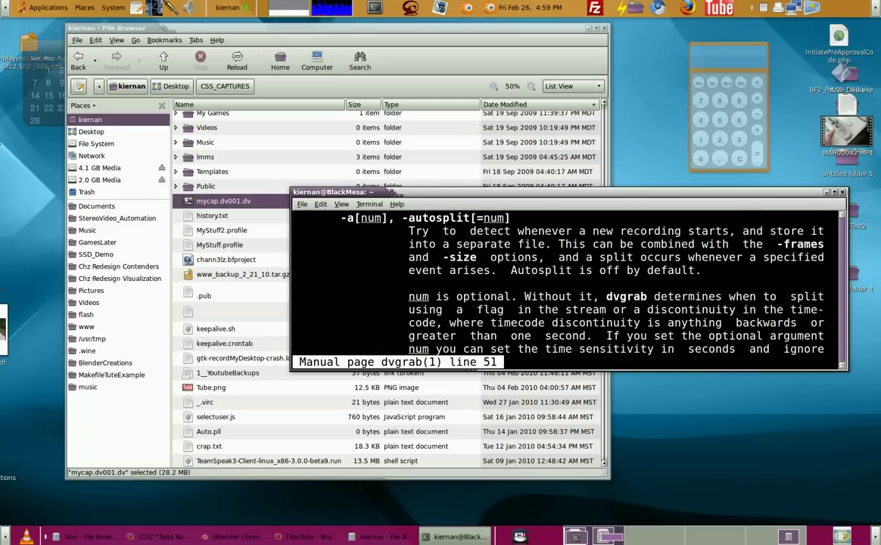
key("q")
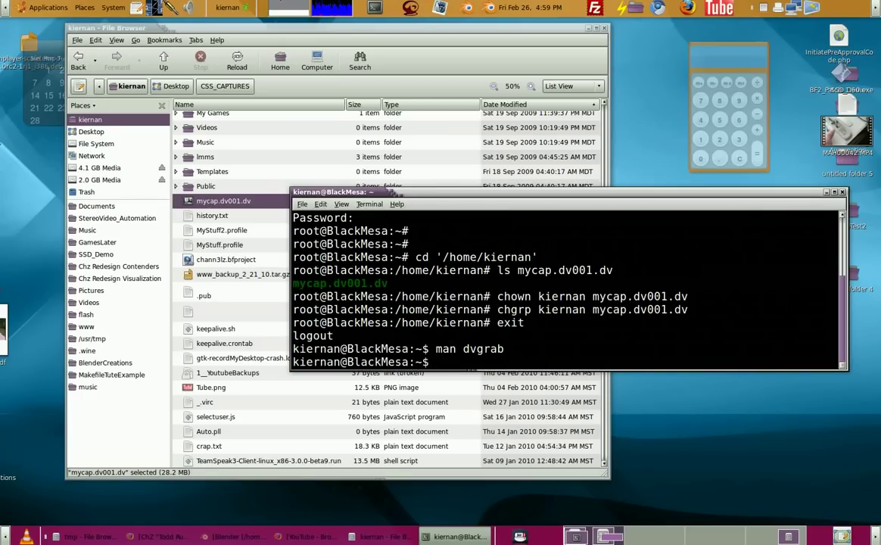